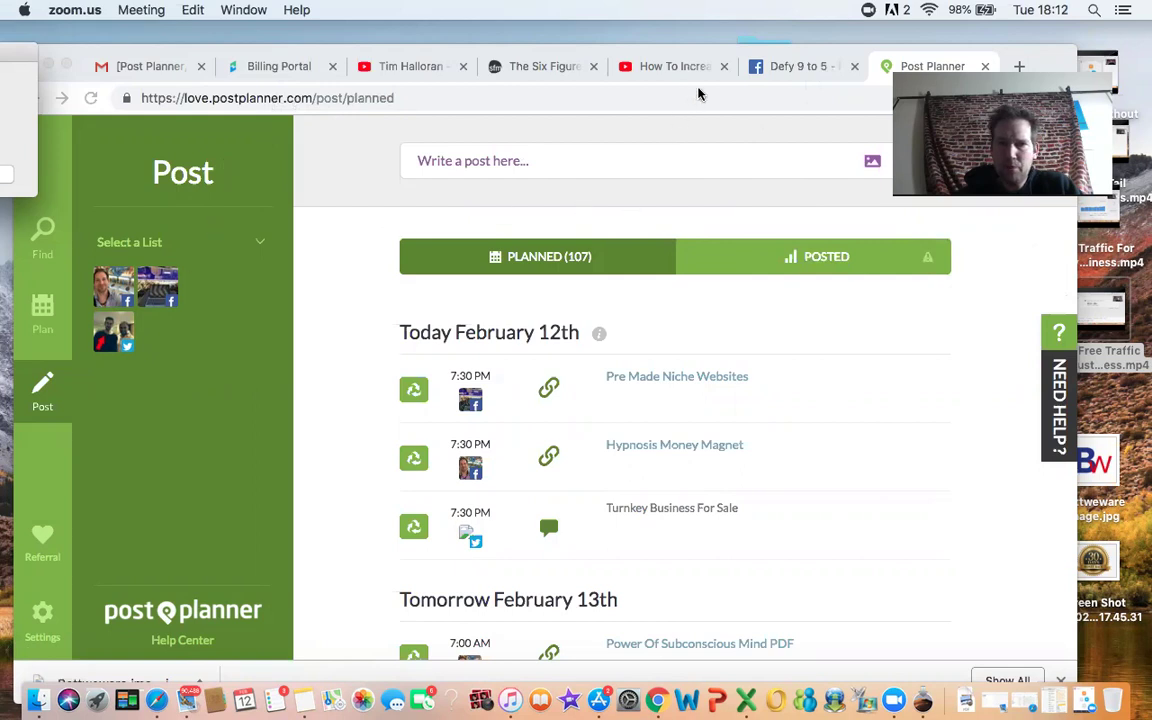
Step: Nudge the Chrome window slightly to the right
{"action": "left_click_drag", "start_coordinate": [735, 52], "coordinate": [768, 47]}
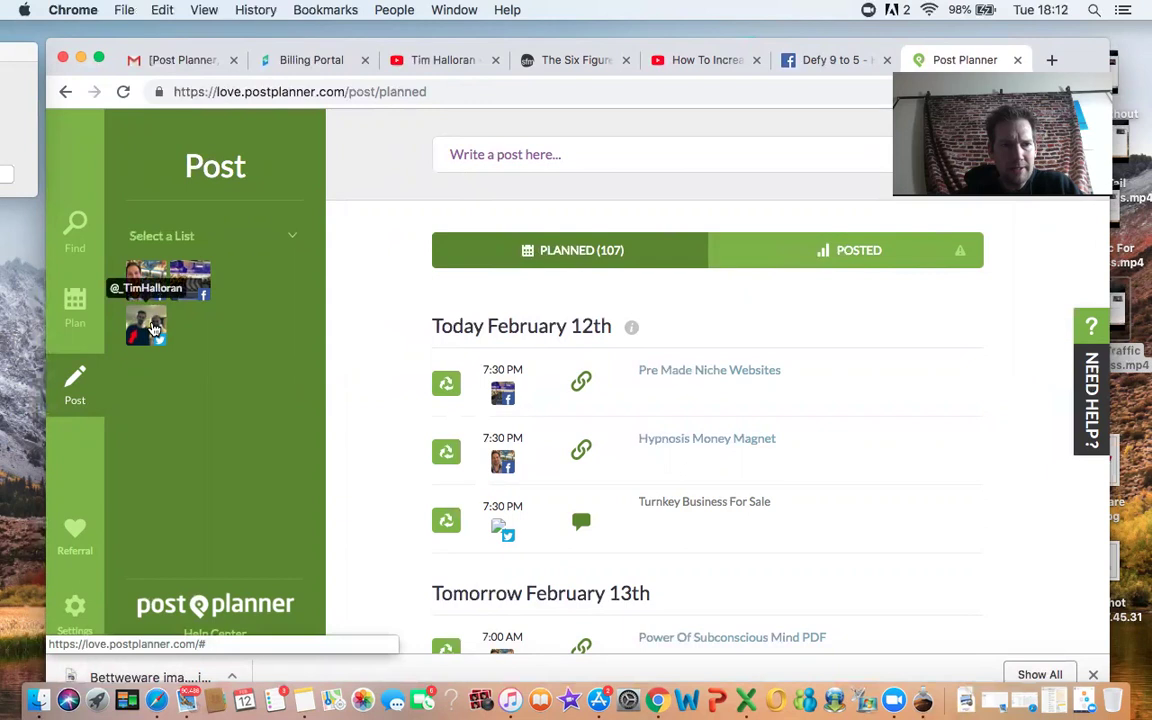
Step: Bring up the Plan page showing the Default Plan's 7:00 AM, 11:30 AM and 7:30 PM slots
{"action": "left_click", "coordinate": [68, 305]}
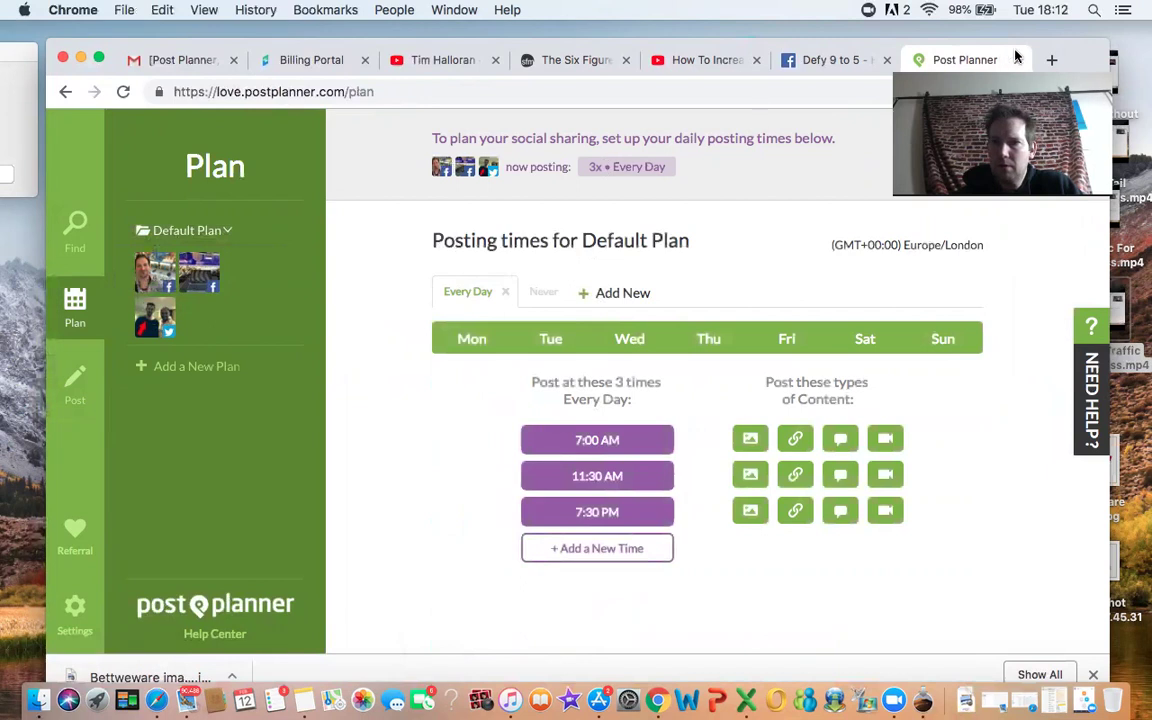
Step: In a new Chrome tab, load tim-halloran.com/blog
{"action": "left_click", "coordinate": [1055, 62]}
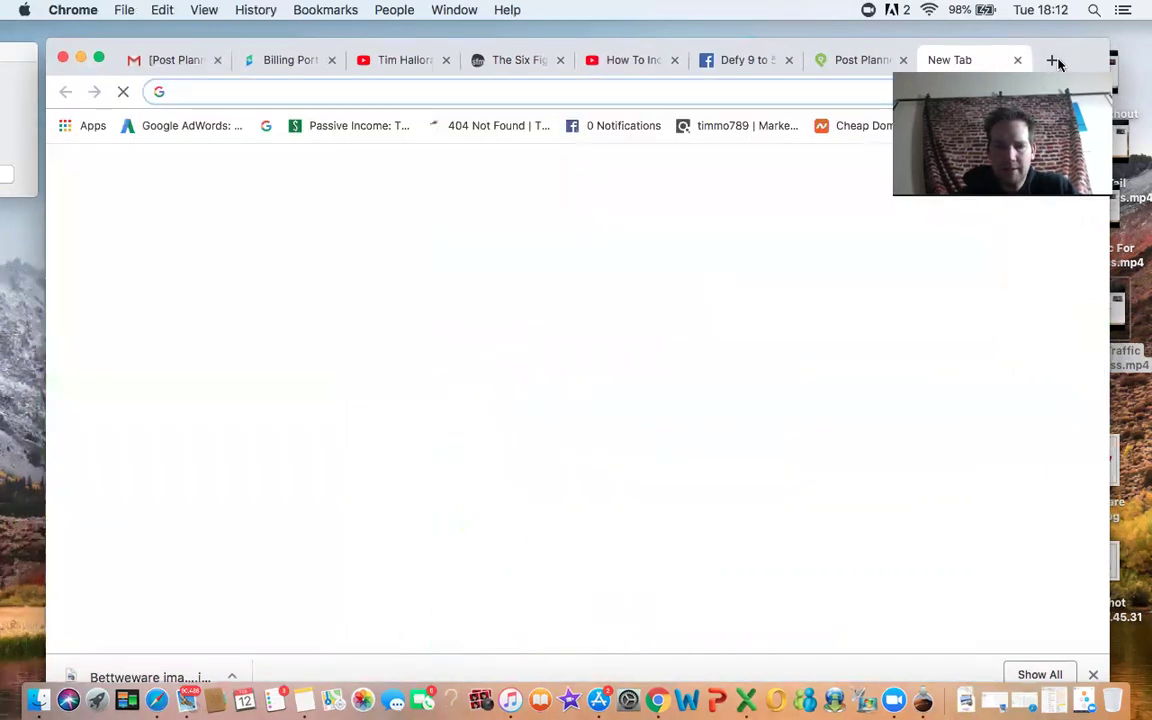
{"action": "type", "text": "tim"}
{"action": "key", "text": "Right"}
{"action": "type", "text": "/"}
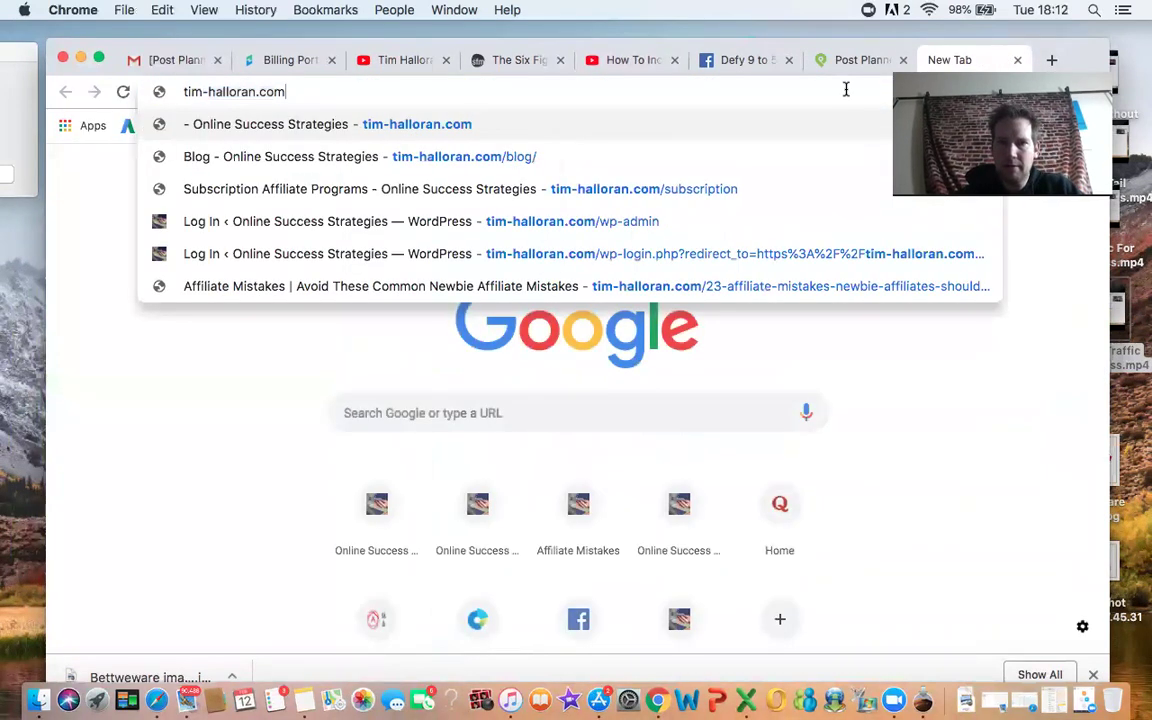
{"action": "type", "text": "blo"}
{"action": "key", "text": "Return"}
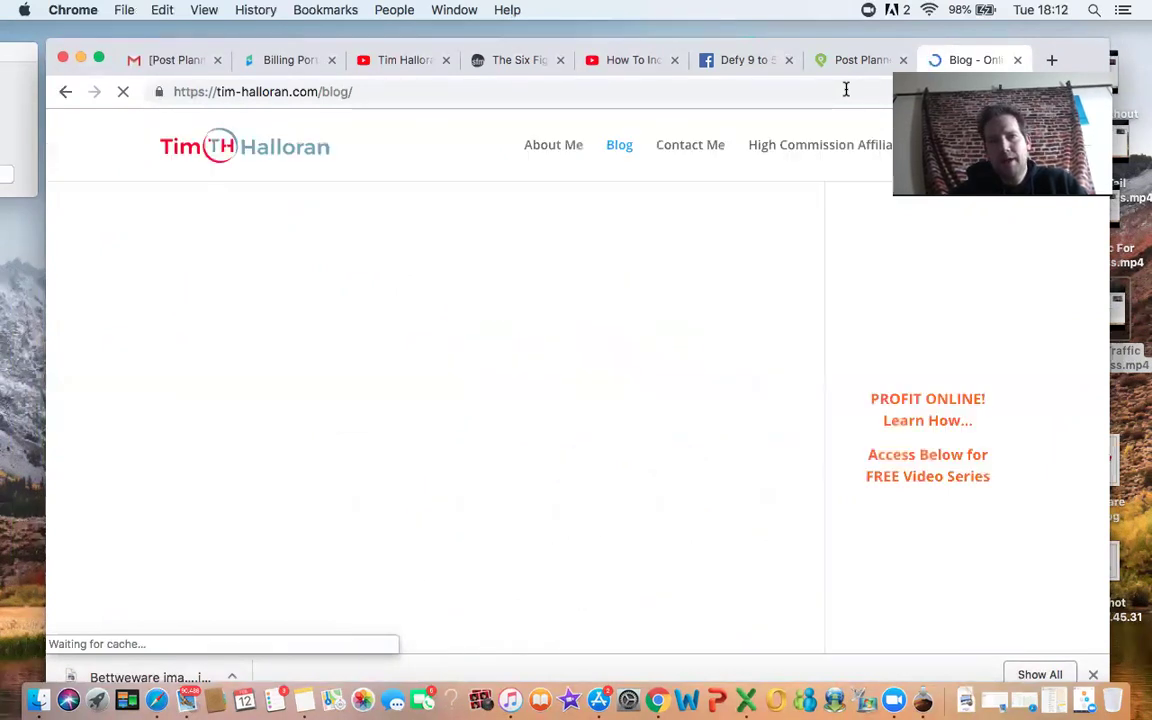
Step: Page back twice through the blog's Older Entries to reach blog page 3
{"action": "scroll", "coordinate": [630, 240], "scroll_direction": "down", "scroll_amount": 10}
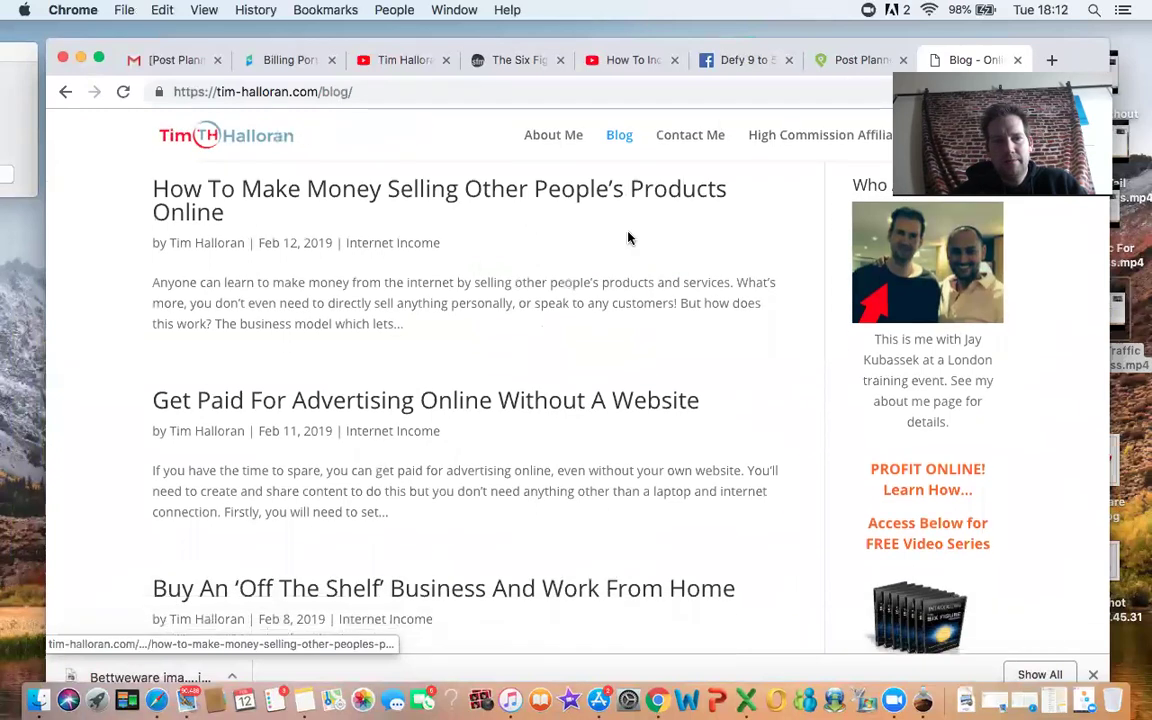
{"action": "scroll", "coordinate": [629, 237], "scroll_direction": "down", "scroll_amount": 12}
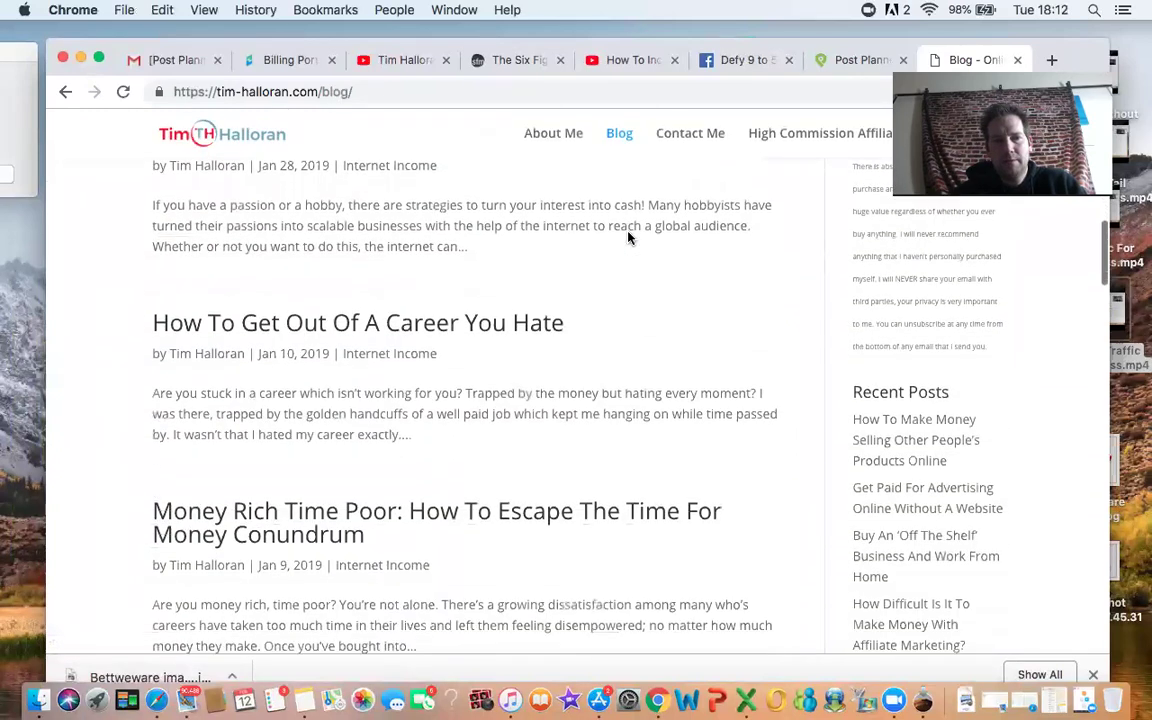
{"action": "scroll", "coordinate": [628, 237], "scroll_direction": "down", "scroll_amount": 5}
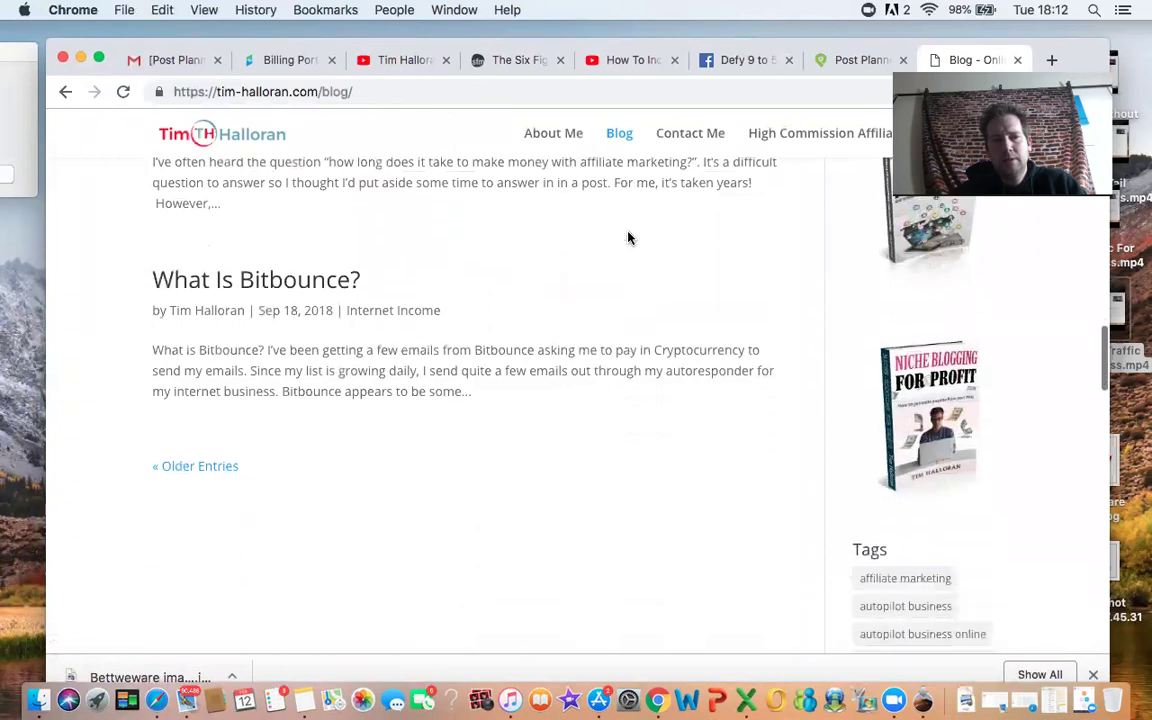
{"action": "left_click", "coordinate": [213, 396]}
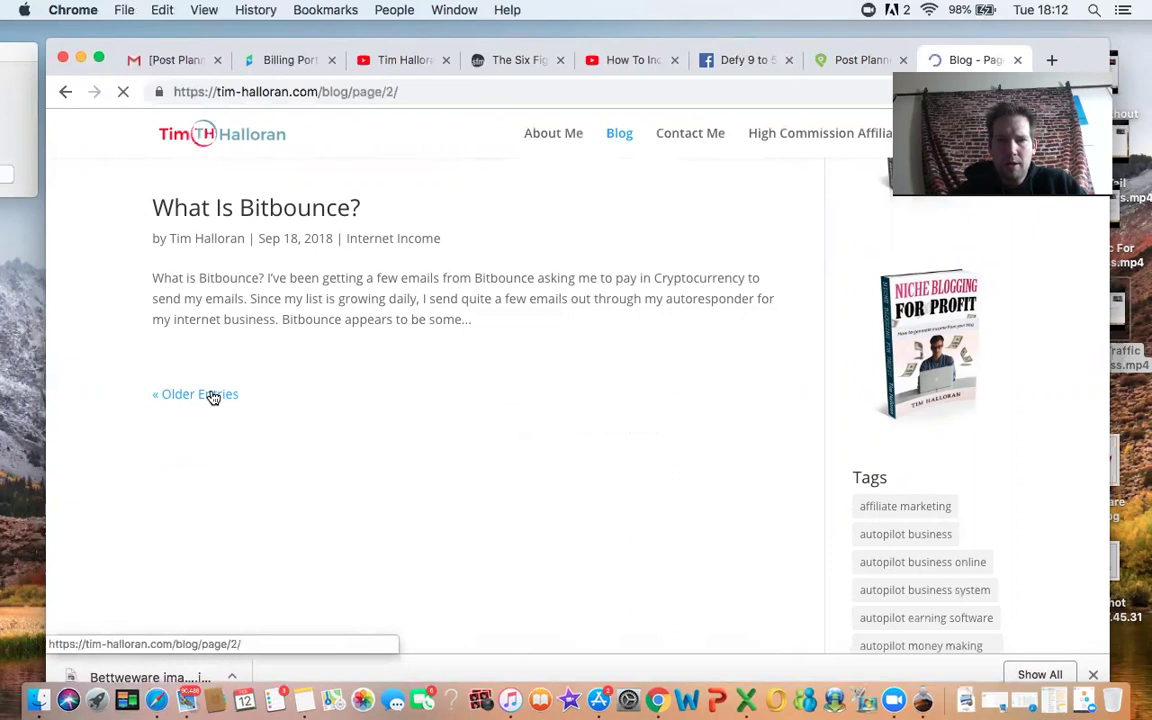
{"action": "scroll", "coordinate": [213, 398], "scroll_direction": "down", "scroll_amount": 3}
{"action": "scroll", "coordinate": [213, 398], "scroll_direction": "down", "scroll_amount": 10}
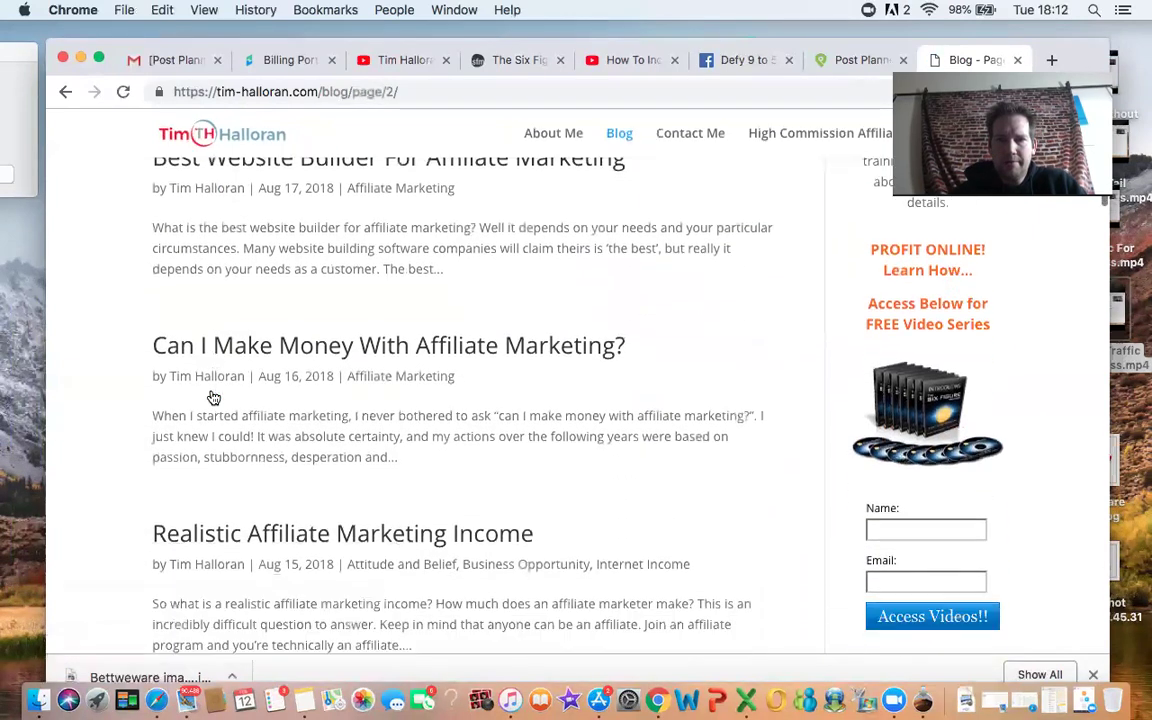
{"action": "scroll", "coordinate": [213, 398], "scroll_direction": "down", "scroll_amount": 10}
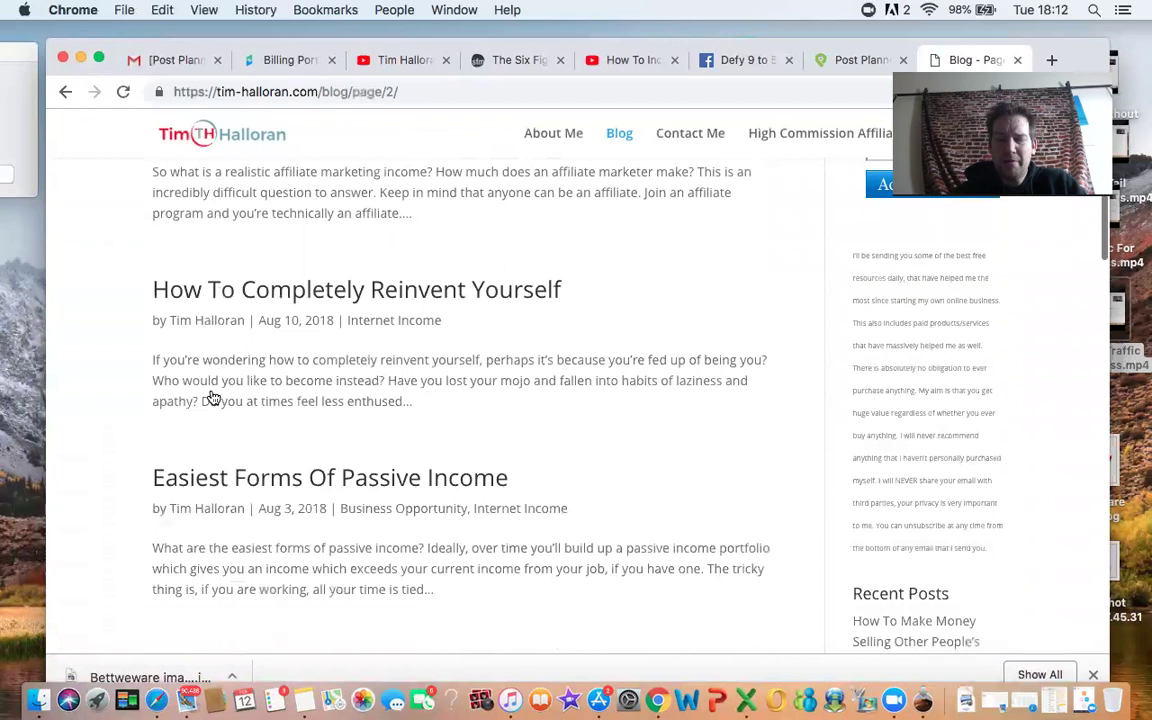
{"action": "scroll", "coordinate": [213, 398], "scroll_direction": "down", "scroll_amount": 15}
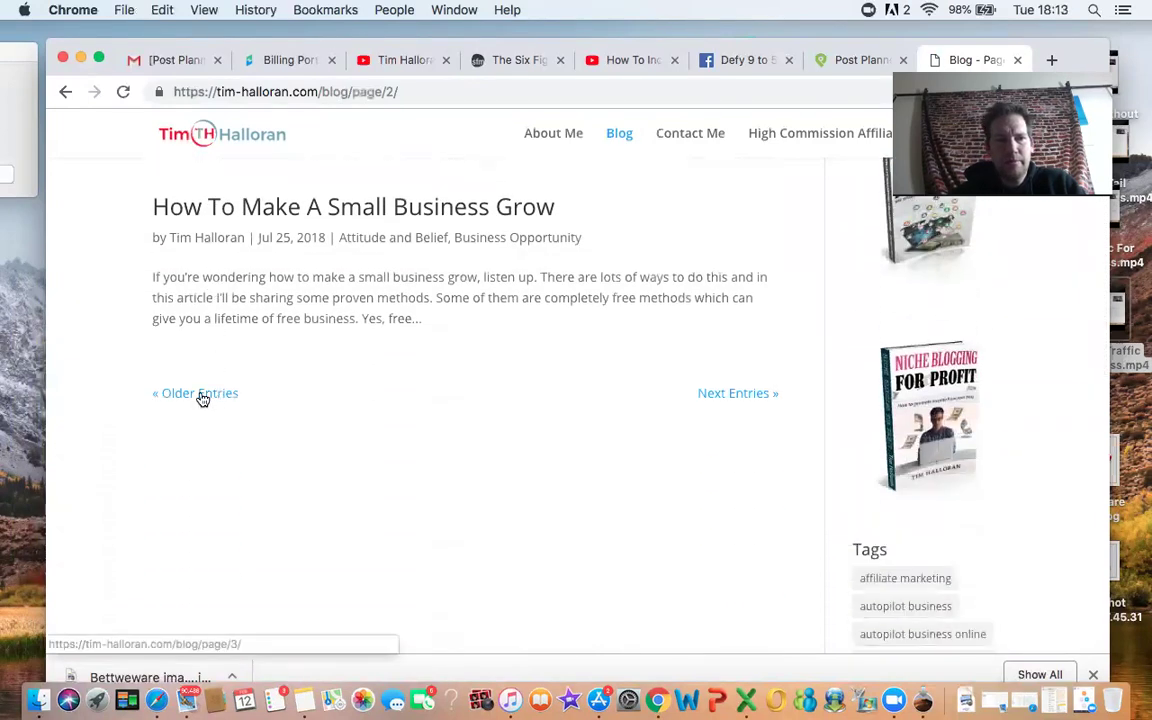
{"action": "left_click", "coordinate": [203, 398]}
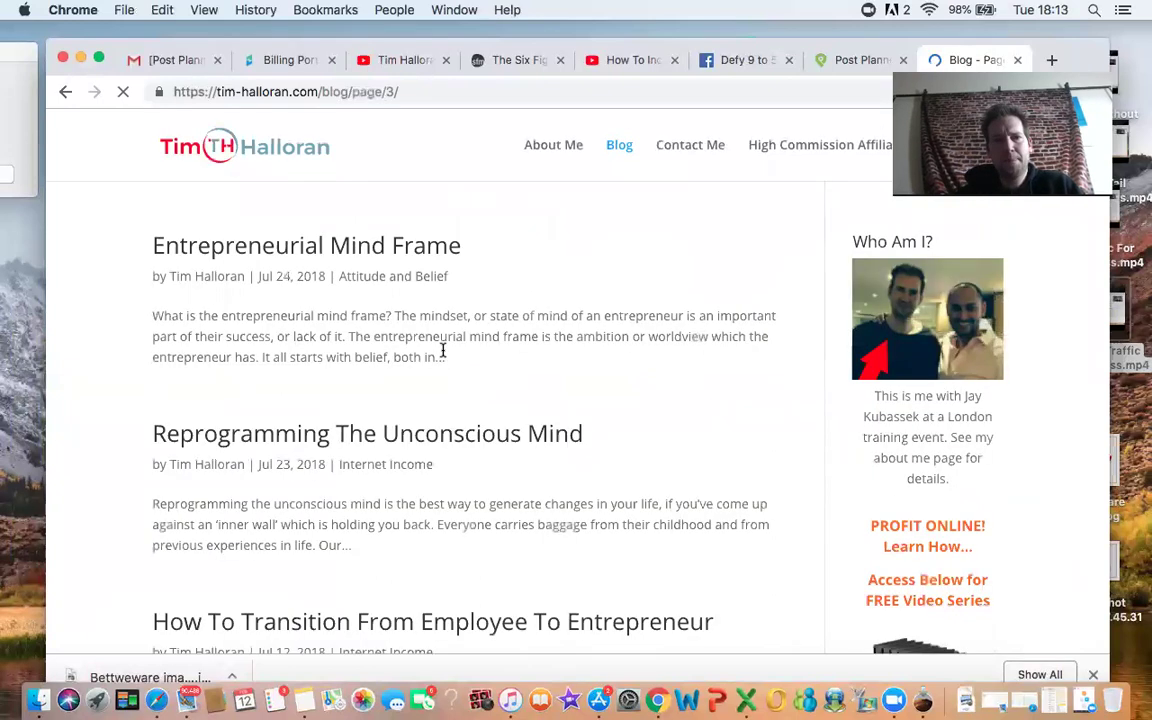
Step: Open the post 'How To Transition From Employee To Entrepreneur' and select its URL
{"action": "scroll", "coordinate": [393, 250], "scroll_direction": "down", "scroll_amount": 5}
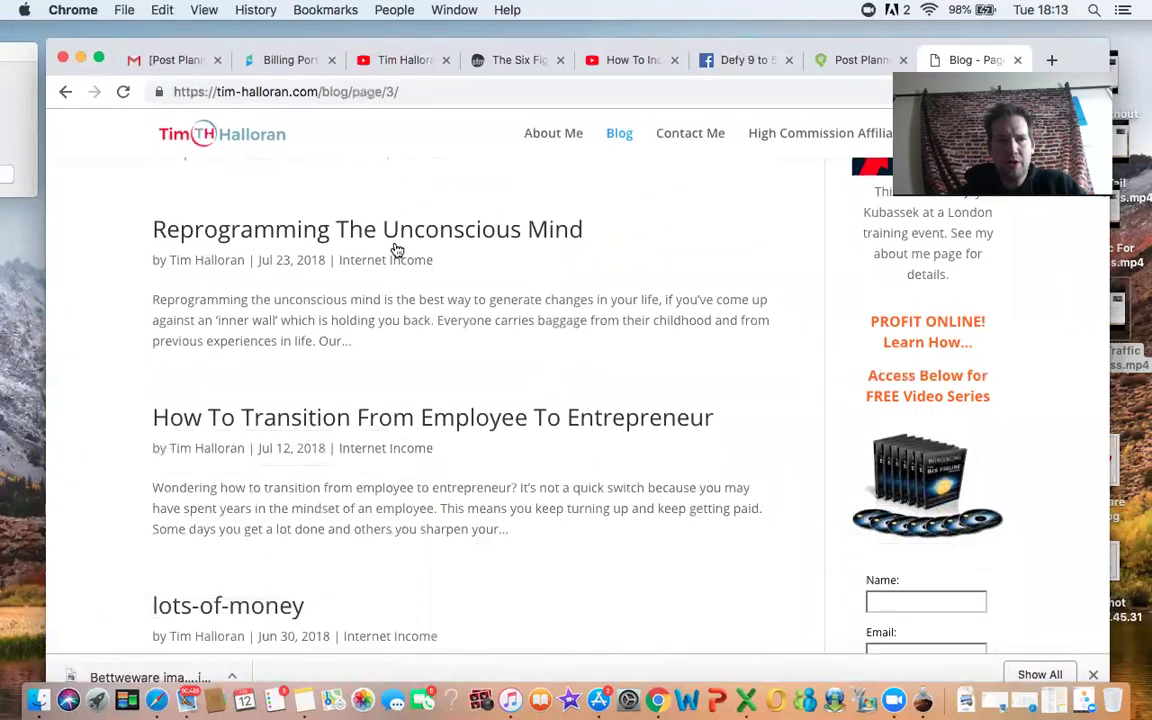
{"action": "left_click", "coordinate": [425, 424]}
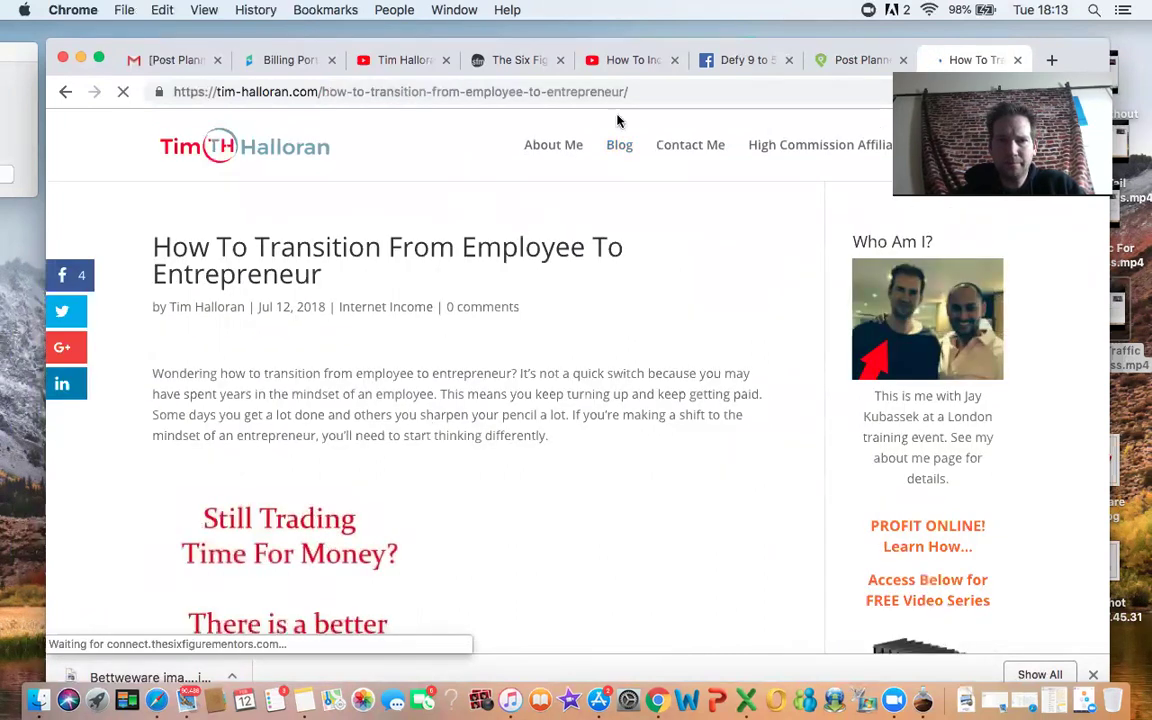
{"action": "left_click", "coordinate": [566, 91]}
{"action": "key", "text": "super+c"}
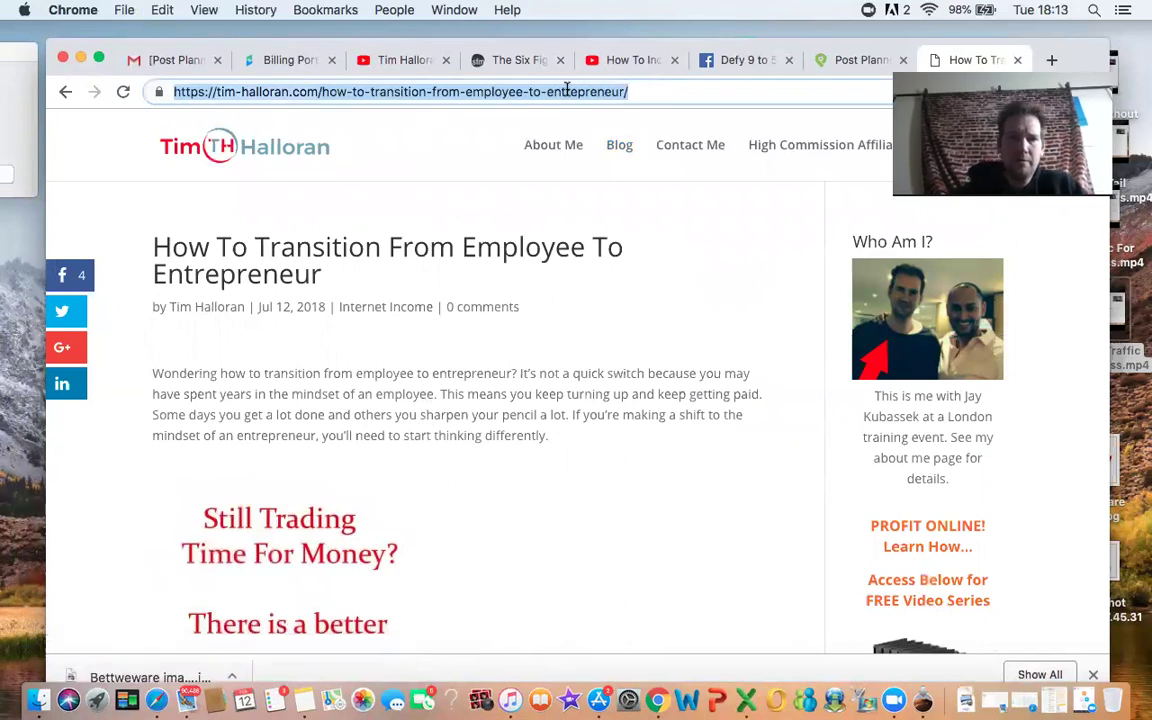
Step: Back in Post Planner, add a 'New' schedule with a 6:13 PM slot, then return to Every Day
{"action": "left_click", "coordinate": [858, 60]}
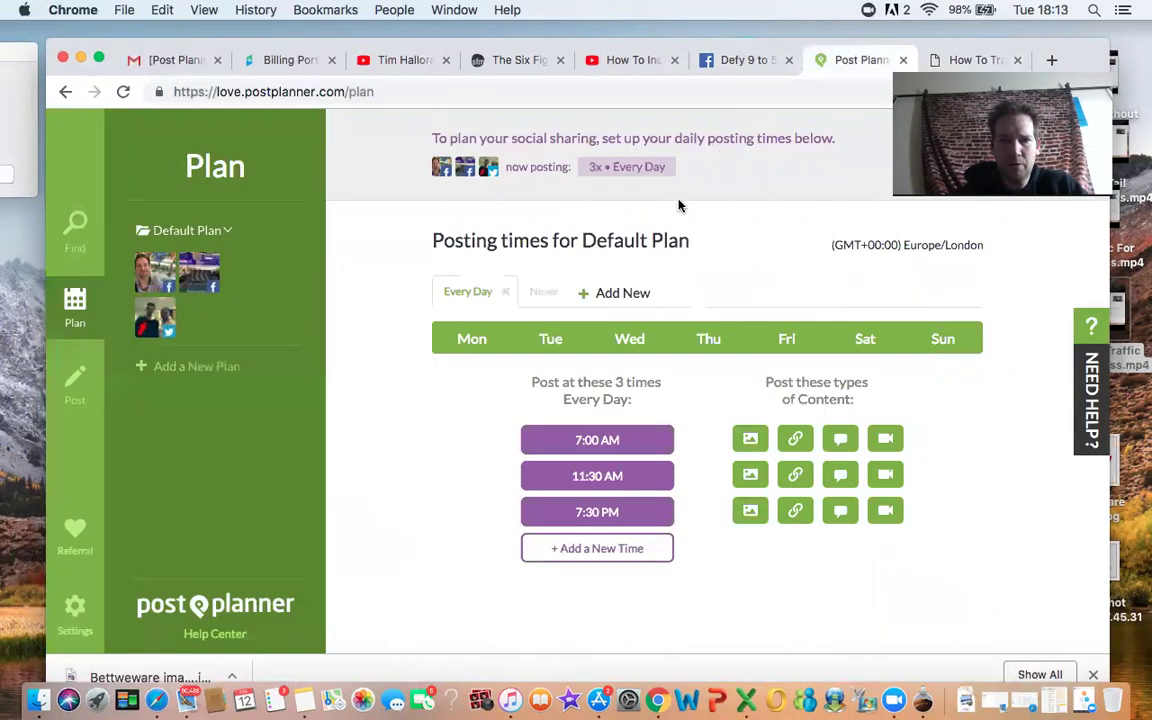
{"action": "left_click", "coordinate": [608, 294]}
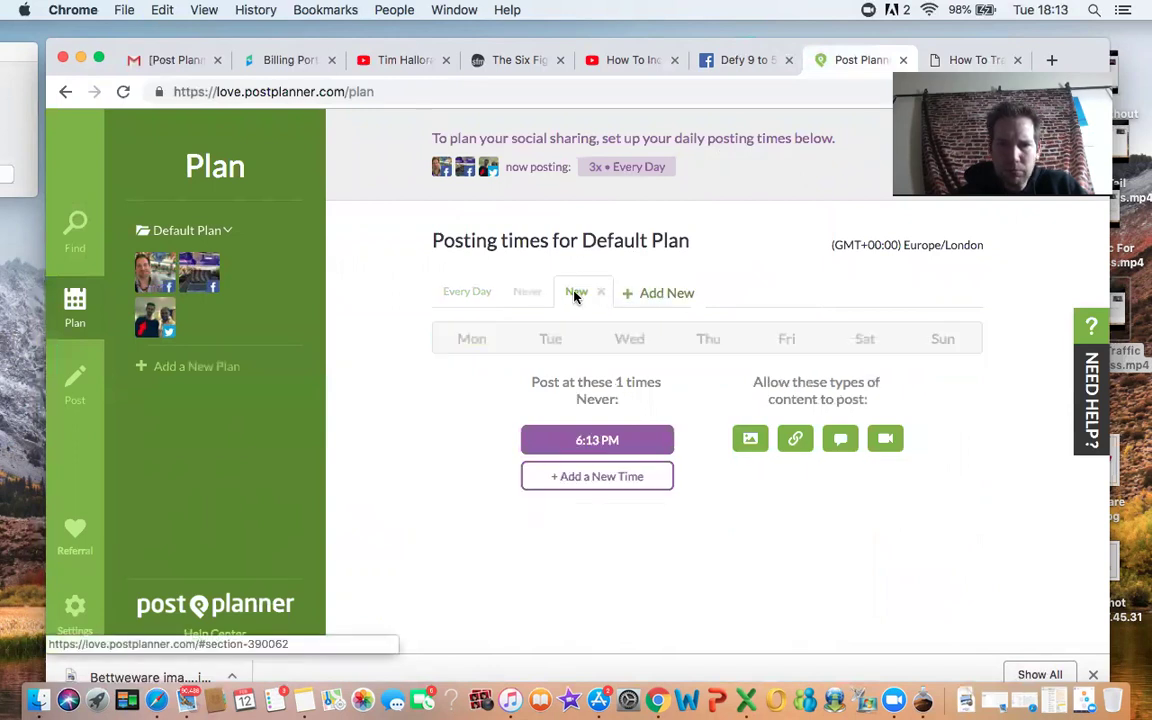
{"action": "left_click", "coordinate": [480, 292]}
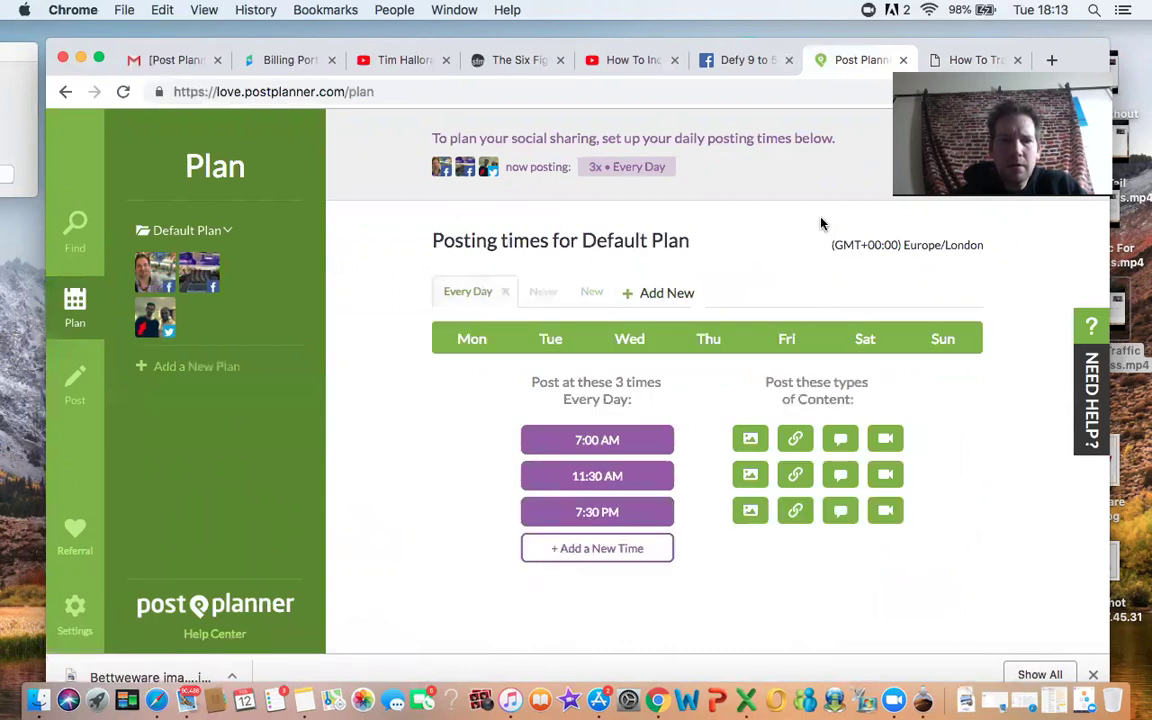
Step: Paste the blog post URL into a new post for the three accounts and queue it, raising planned posts to 110
{"action": "left_click", "coordinate": [79, 390]}
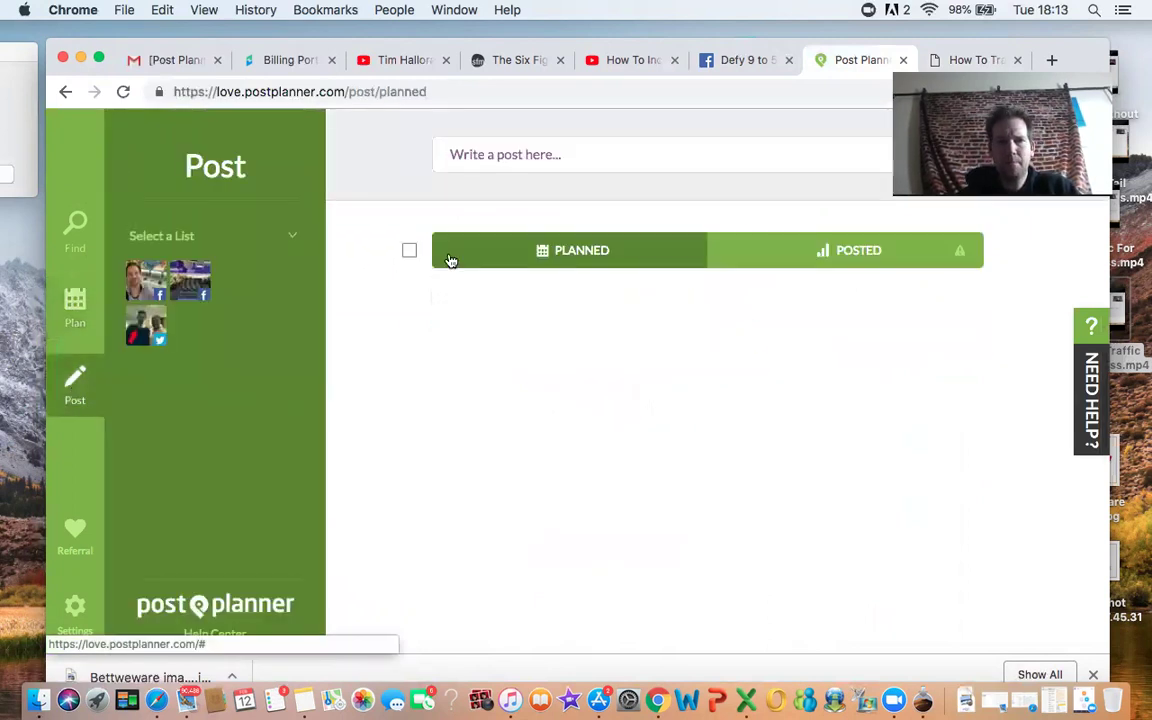
{"action": "left_click", "coordinate": [536, 148]}
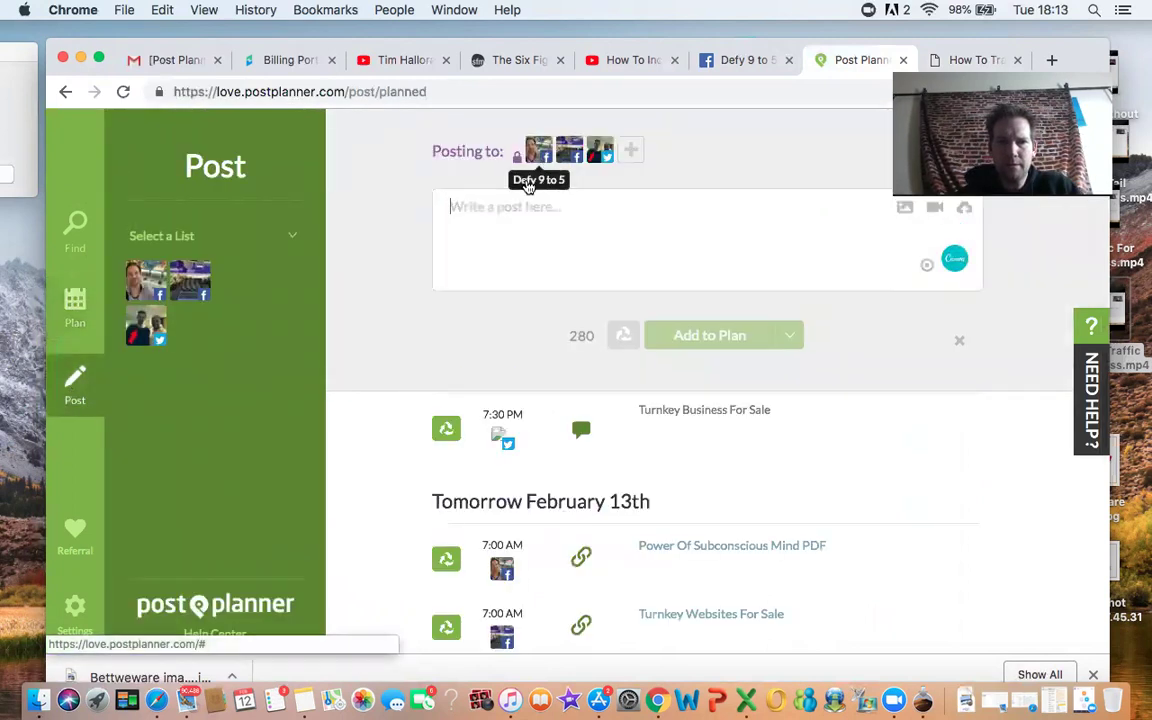
{"action": "key", "text": "super+v"}
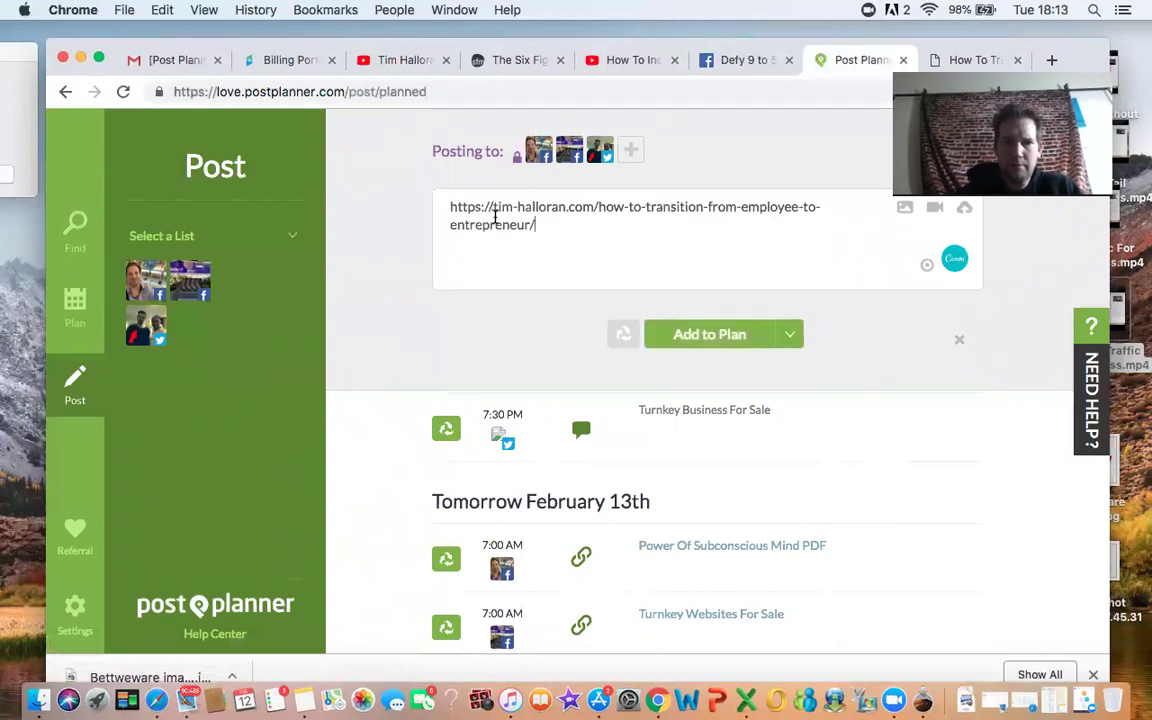
{"action": "left_click", "coordinate": [683, 354]}
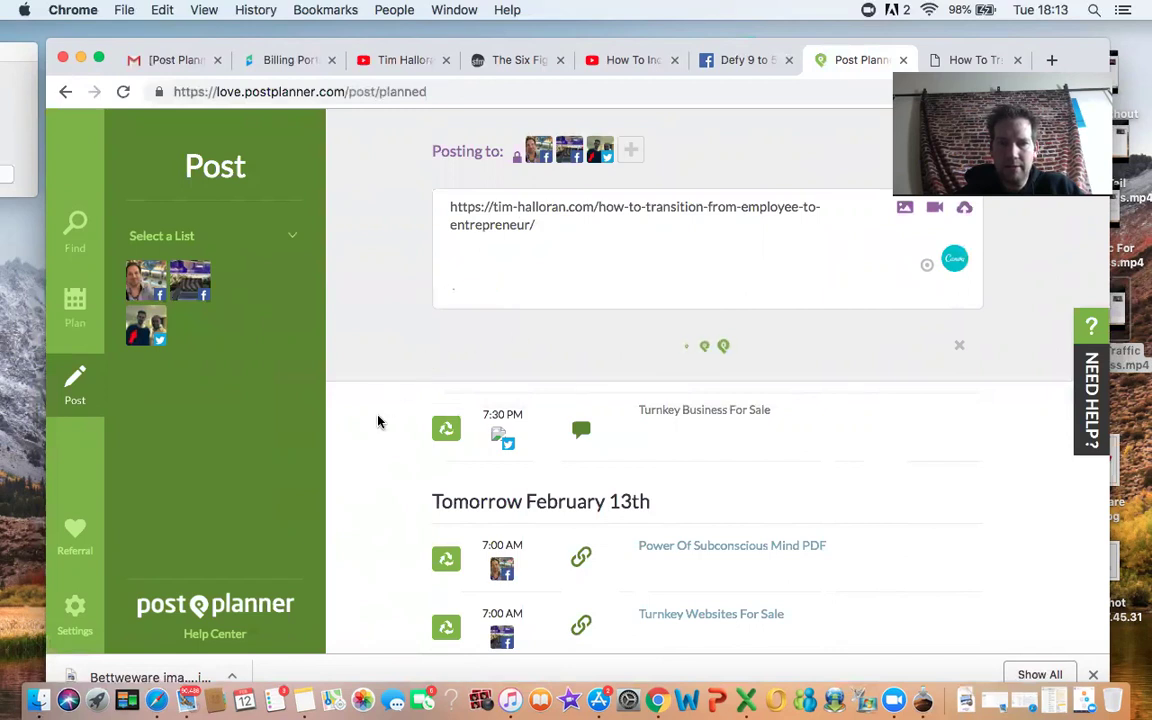
{"action": "scroll", "coordinate": [378, 421], "scroll_direction": "down", "scroll_amount": 3}
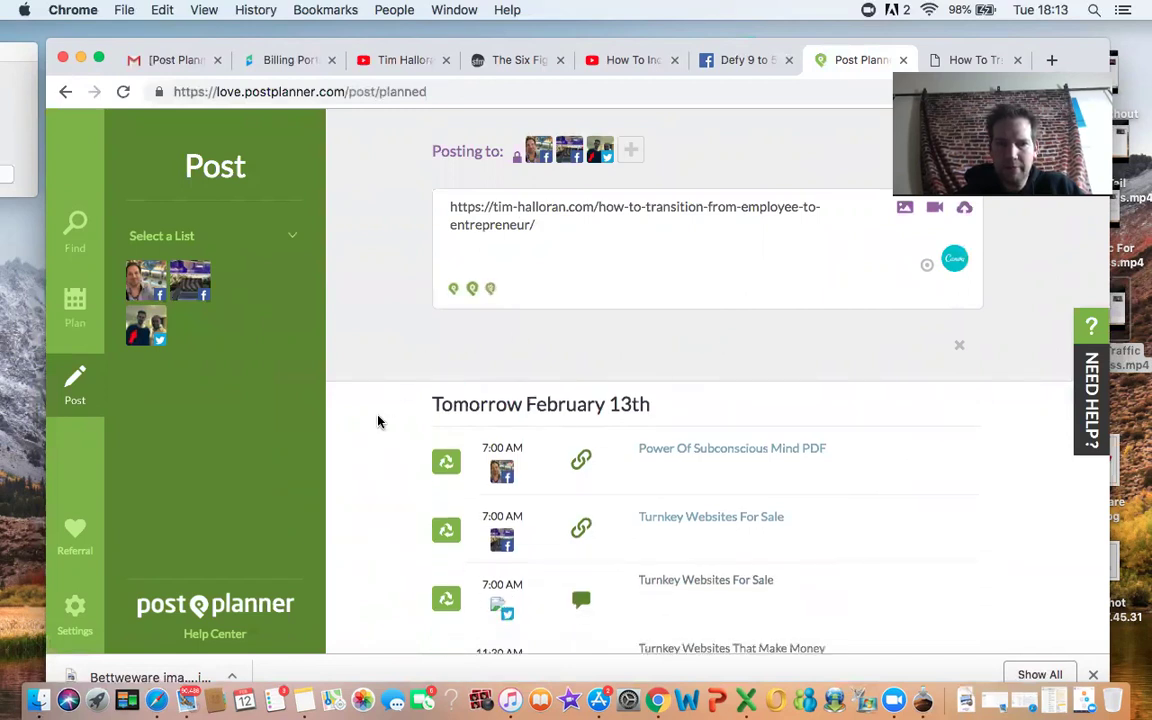
{"action": "scroll", "coordinate": [378, 421], "scroll_direction": "down", "scroll_amount": 1}
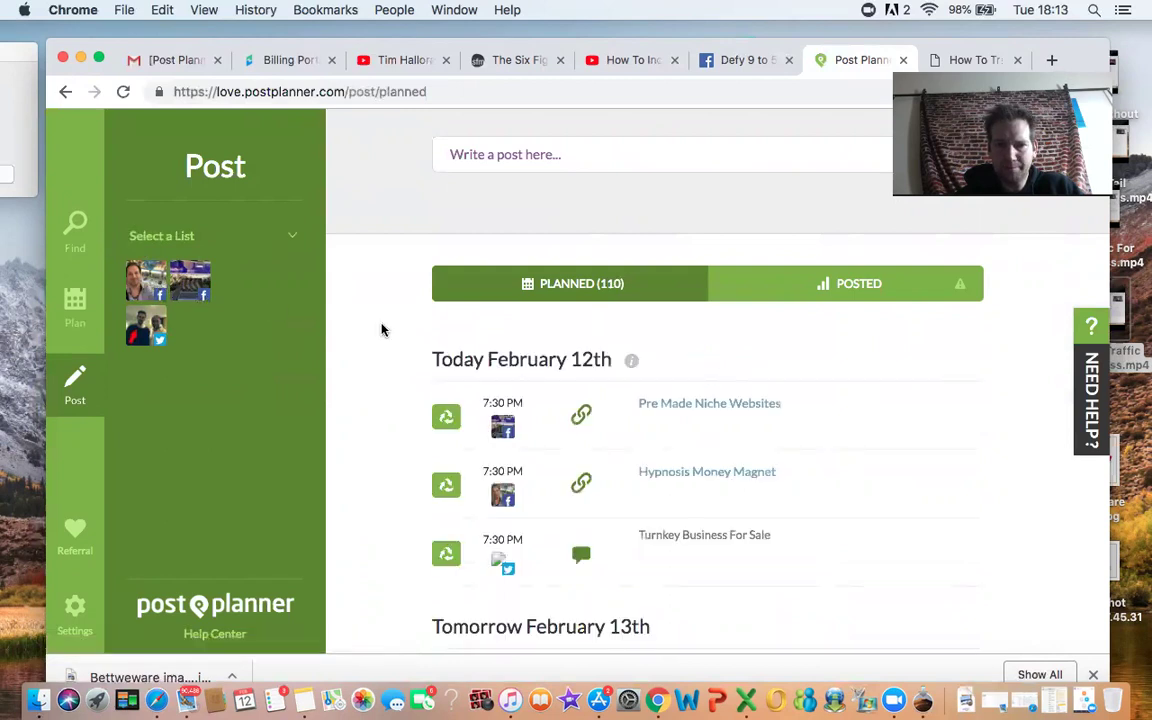
{"action": "scroll", "coordinate": [381, 333], "scroll_direction": "down", "scroll_amount": 2}
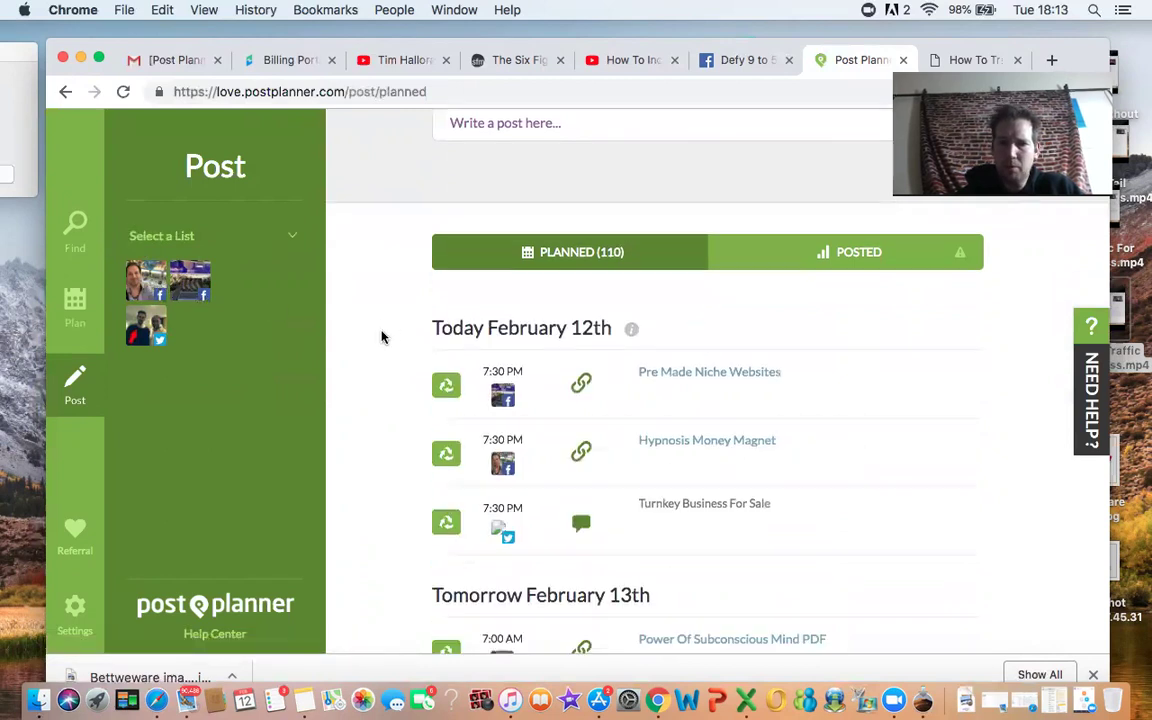
{"action": "scroll", "coordinate": [381, 337], "scroll_direction": "down", "scroll_amount": 5}
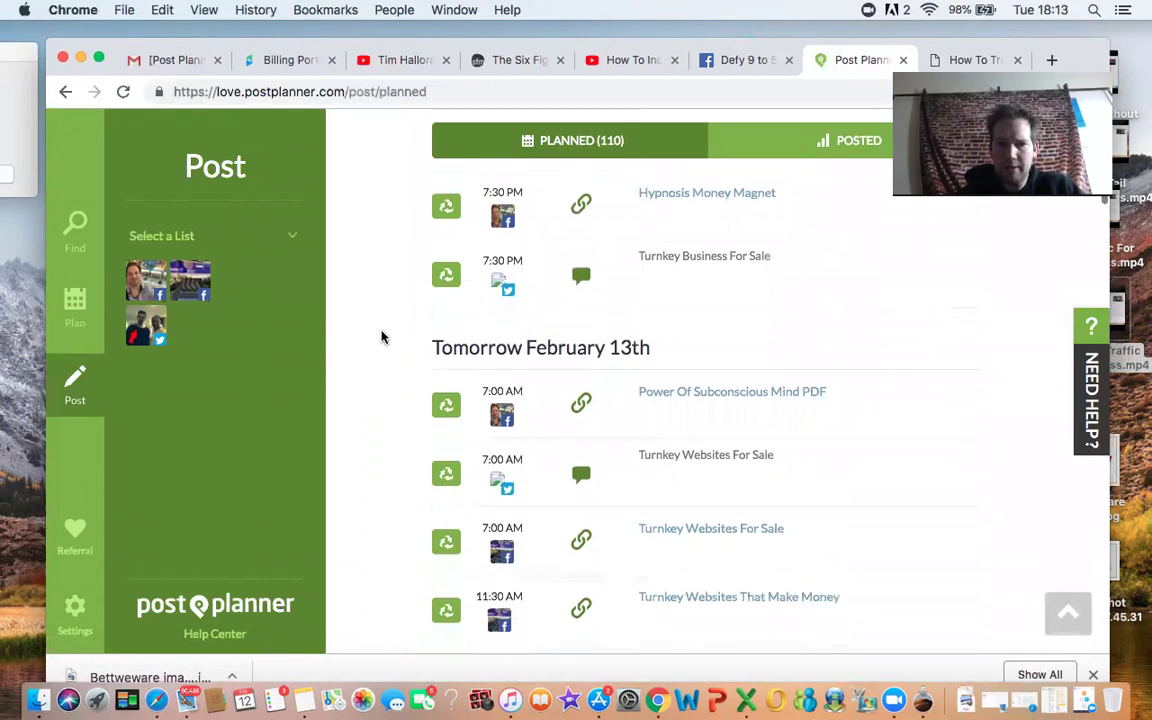
{"action": "scroll", "coordinate": [381, 337], "scroll_direction": "down", "scroll_amount": 7}
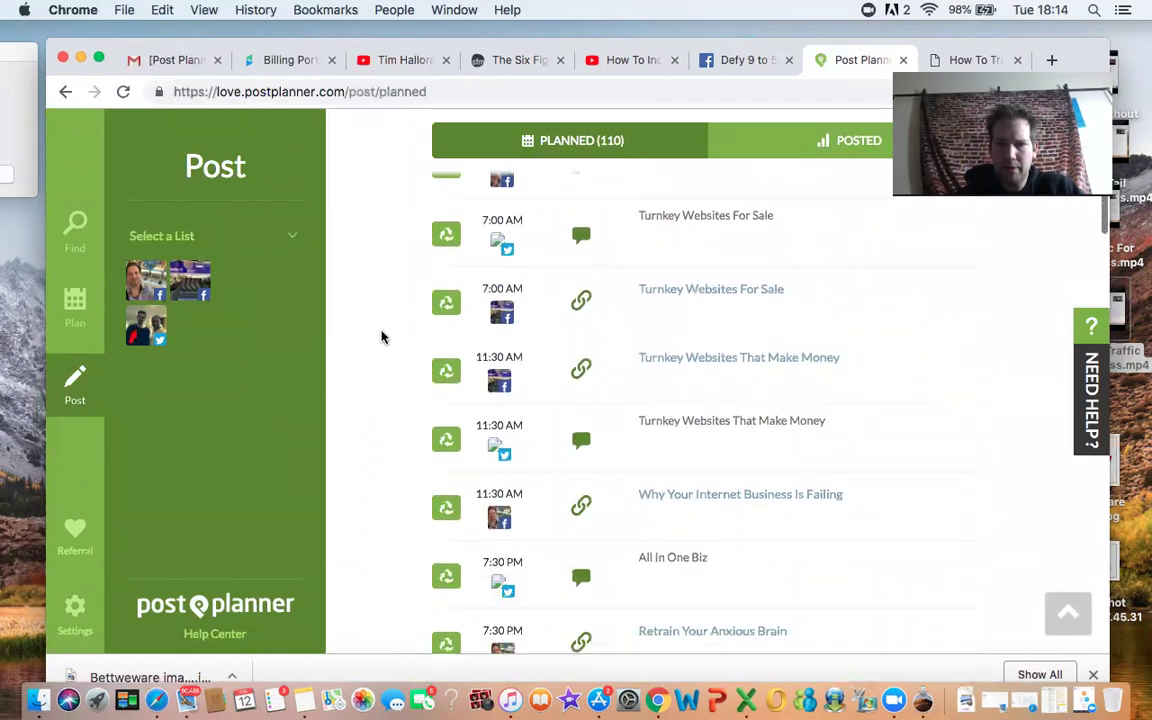
{"action": "scroll", "coordinate": [381, 337], "scroll_direction": "down", "scroll_amount": 8}
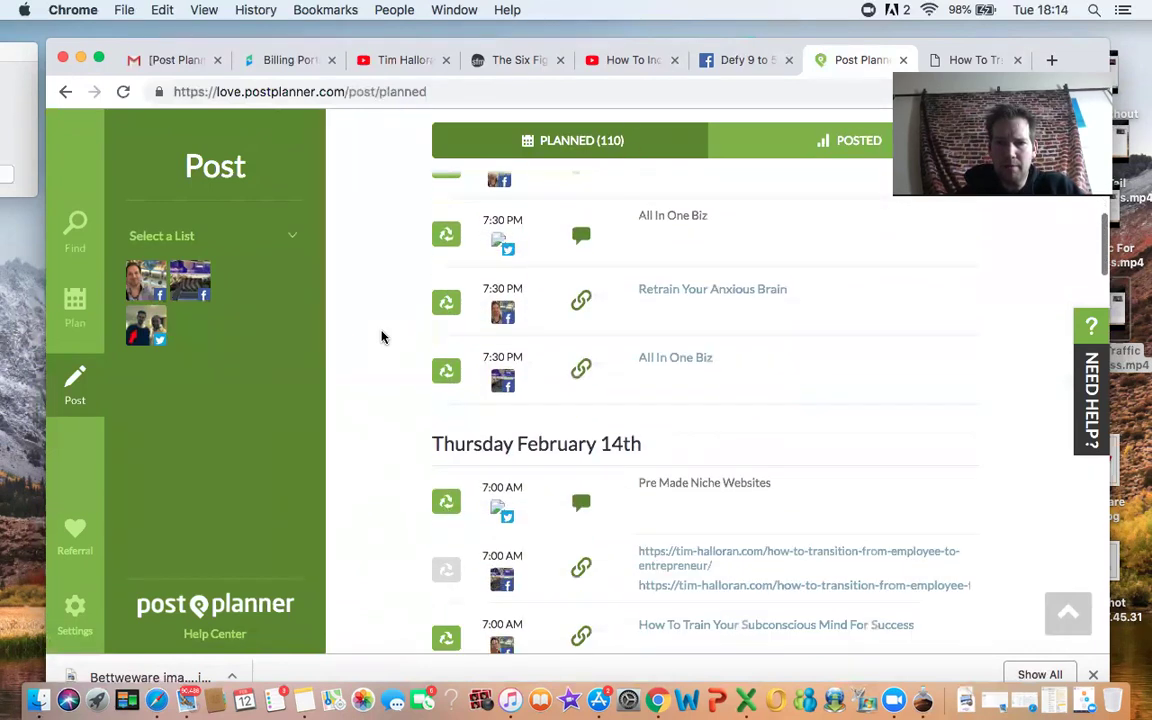
{"action": "scroll", "coordinate": [381, 337], "scroll_direction": "down", "scroll_amount": 6}
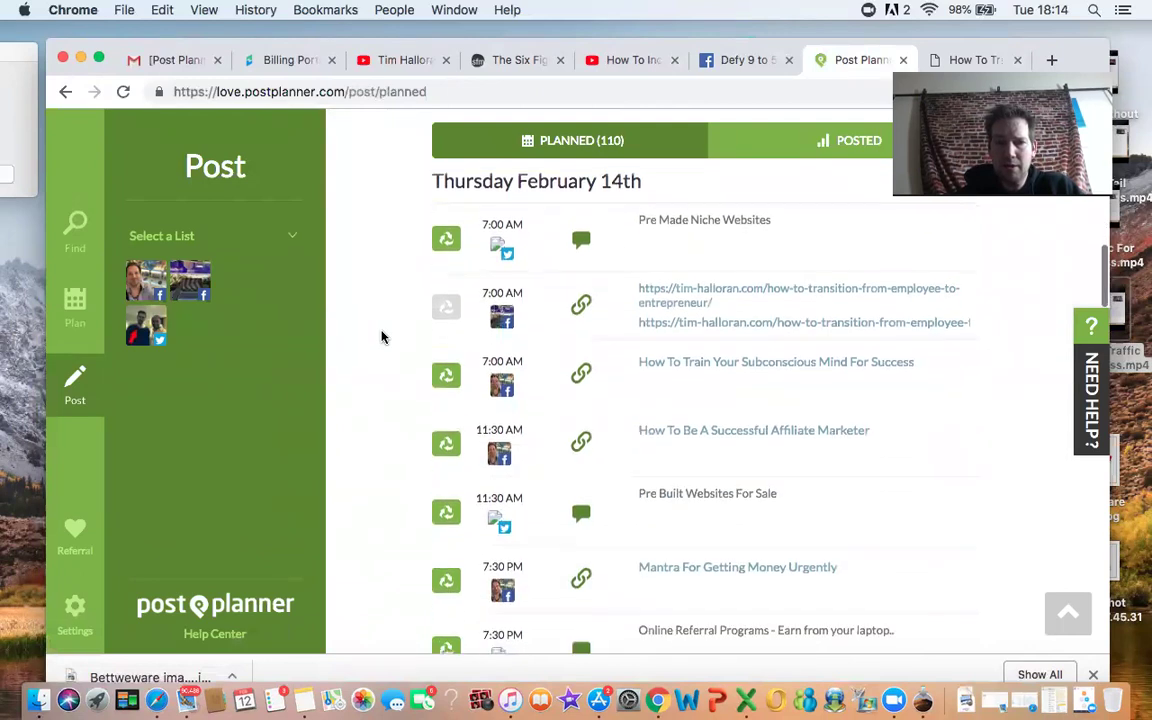
{"action": "scroll", "coordinate": [381, 337], "scroll_direction": "down", "scroll_amount": 6}
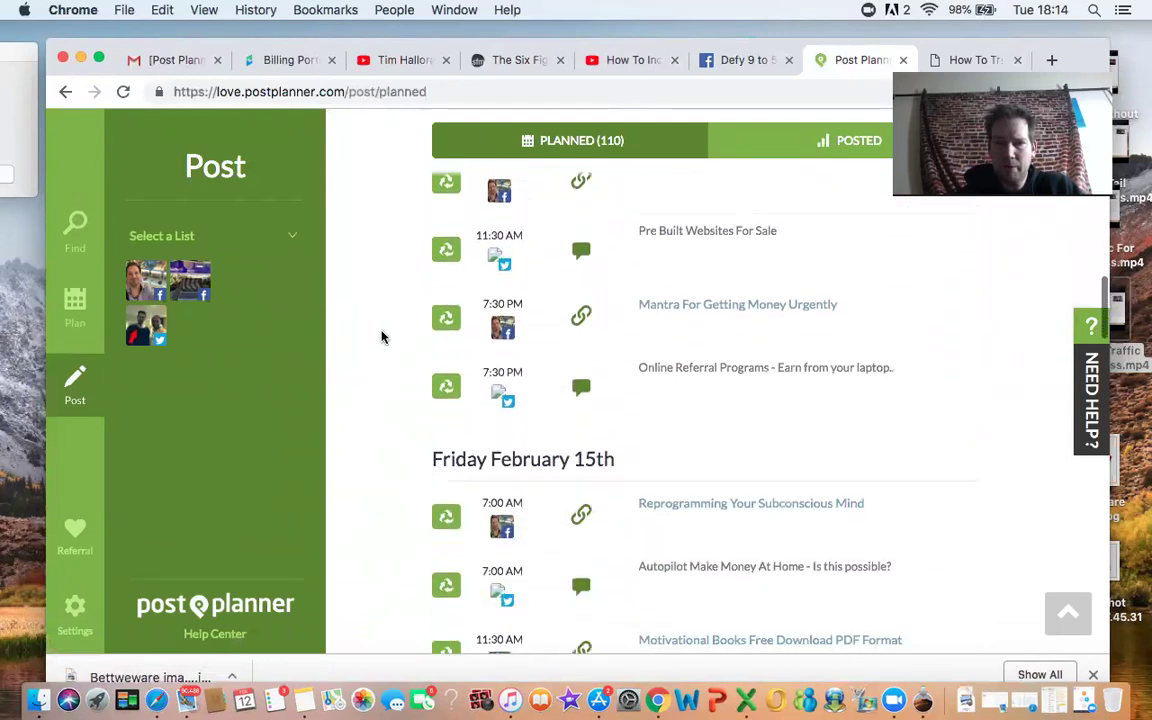
{"action": "scroll", "coordinate": [381, 337], "scroll_direction": "down", "scroll_amount": 8}
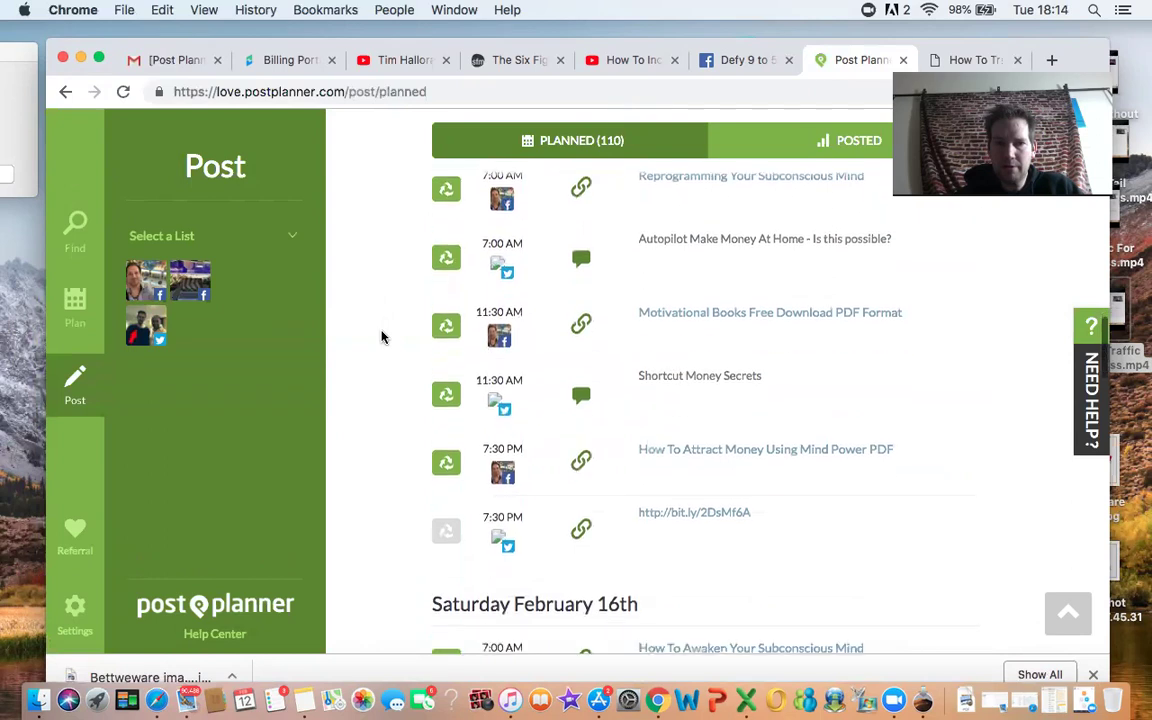
{"action": "scroll", "coordinate": [381, 337], "scroll_direction": "down", "scroll_amount": 3}
{"action": "scroll", "coordinate": [381, 337], "scroll_direction": "up", "scroll_amount": 3}
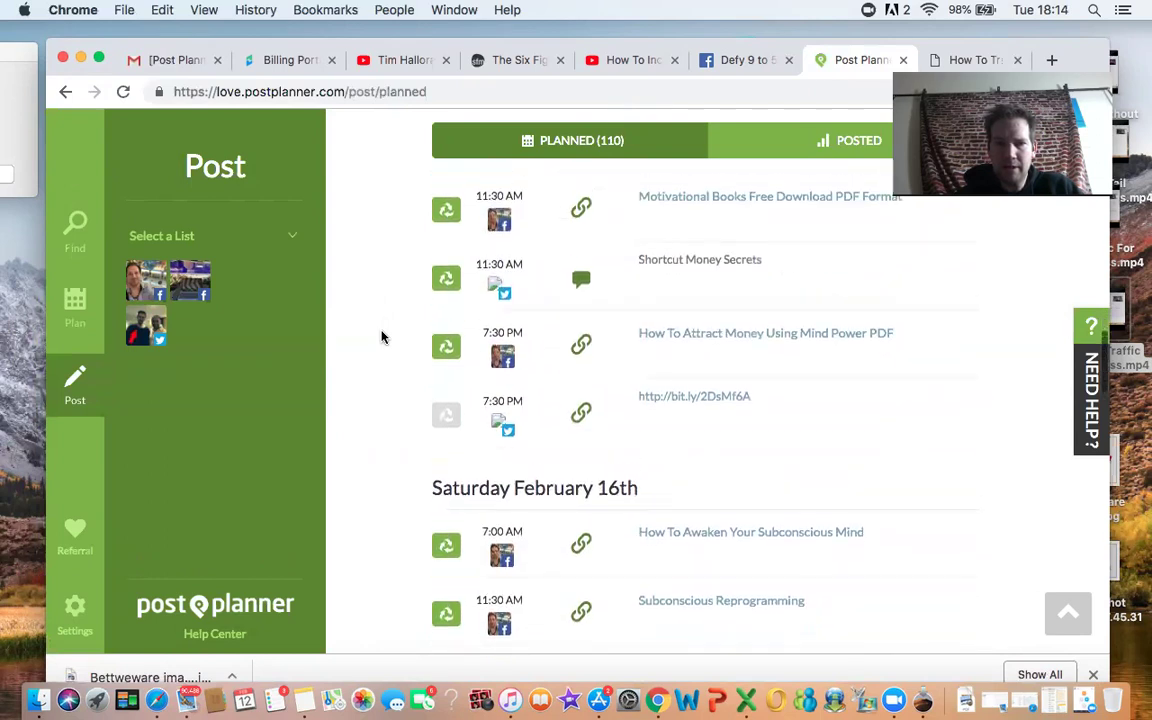
{"action": "scroll", "coordinate": [381, 337], "scroll_direction": "up", "scroll_amount": 3}
{"action": "mouse_move", "coordinate": [500, 308]}
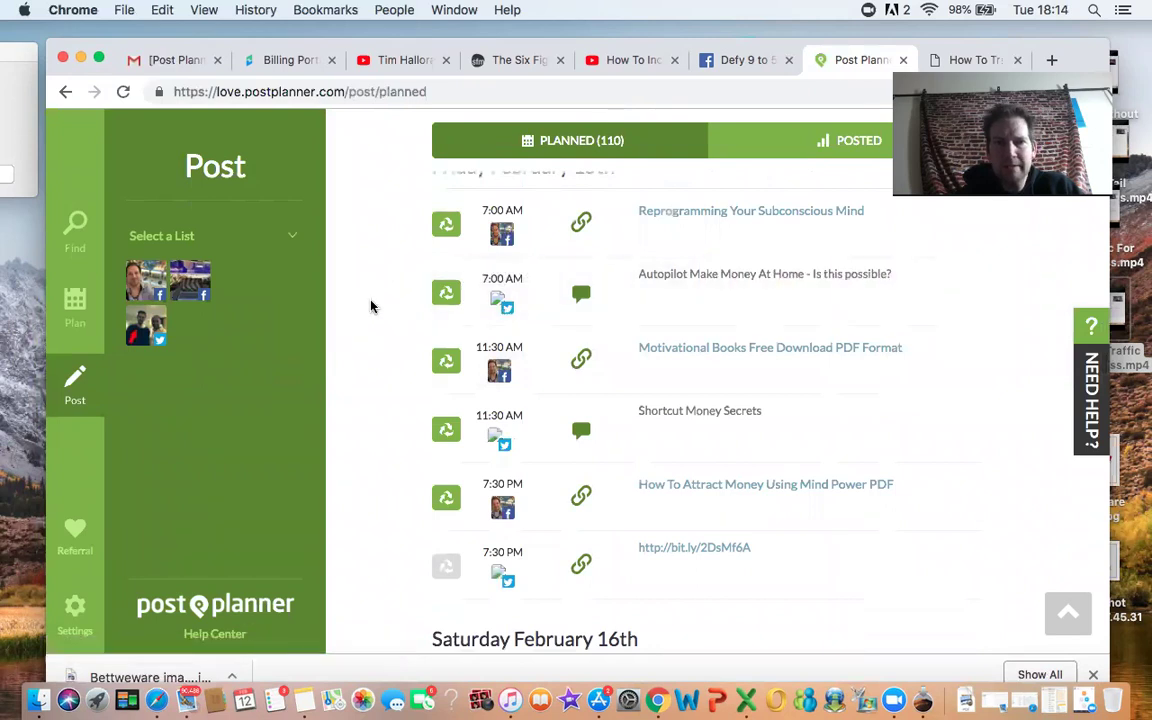
{"action": "scroll", "coordinate": [368, 303], "scroll_direction": "down", "scroll_amount": 1}
{"action": "scroll", "coordinate": [370, 306], "scroll_direction": "up", "scroll_amount": 2}
{"action": "scroll", "coordinate": [370, 306], "scroll_direction": "up", "scroll_amount": 6}
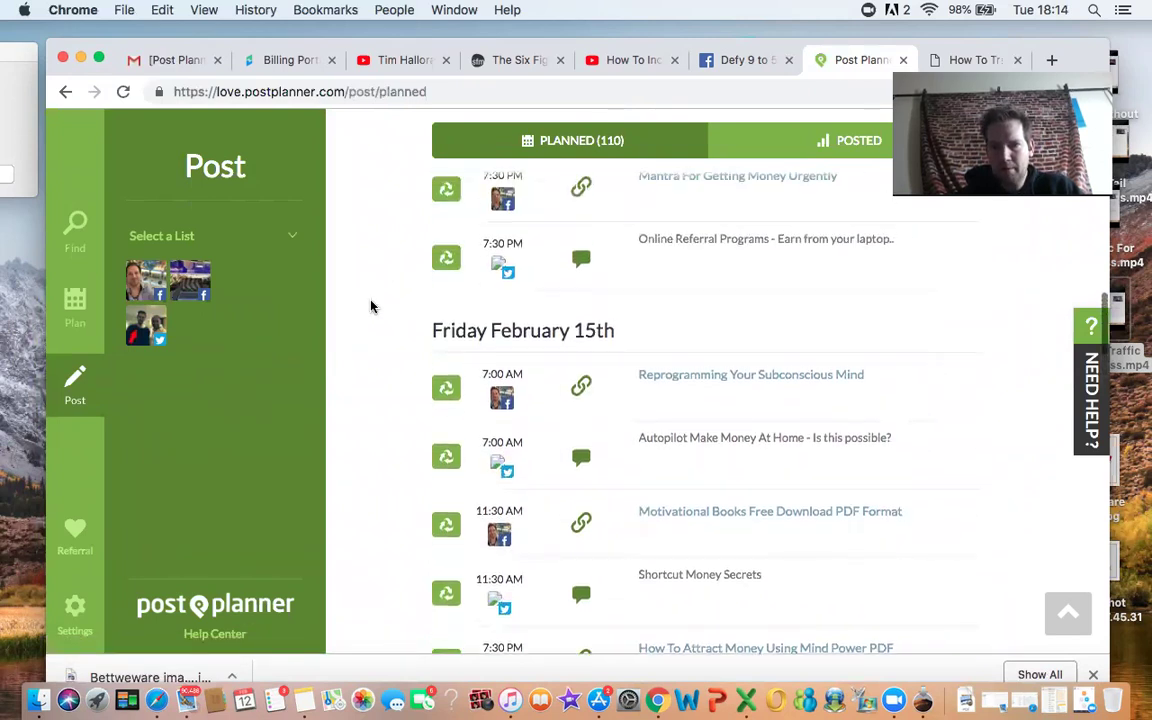
{"action": "scroll", "coordinate": [370, 306], "scroll_direction": "up", "scroll_amount": 5}
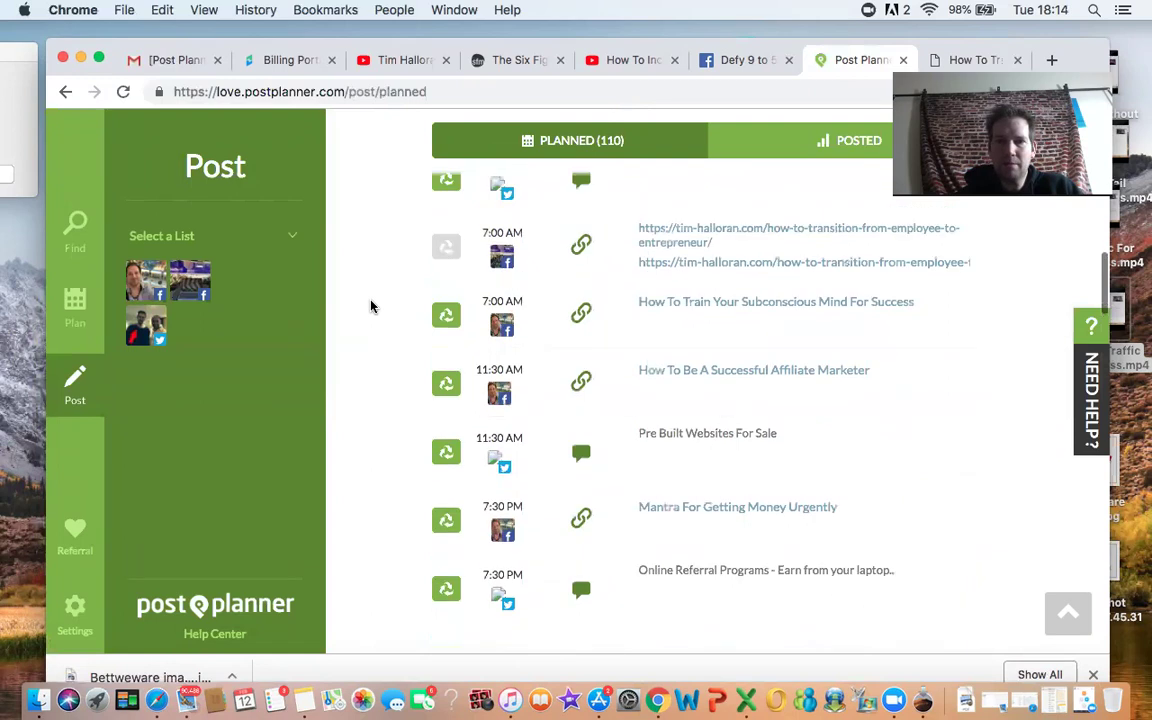
{"action": "scroll", "coordinate": [370, 306], "scroll_direction": "up", "scroll_amount": 6}
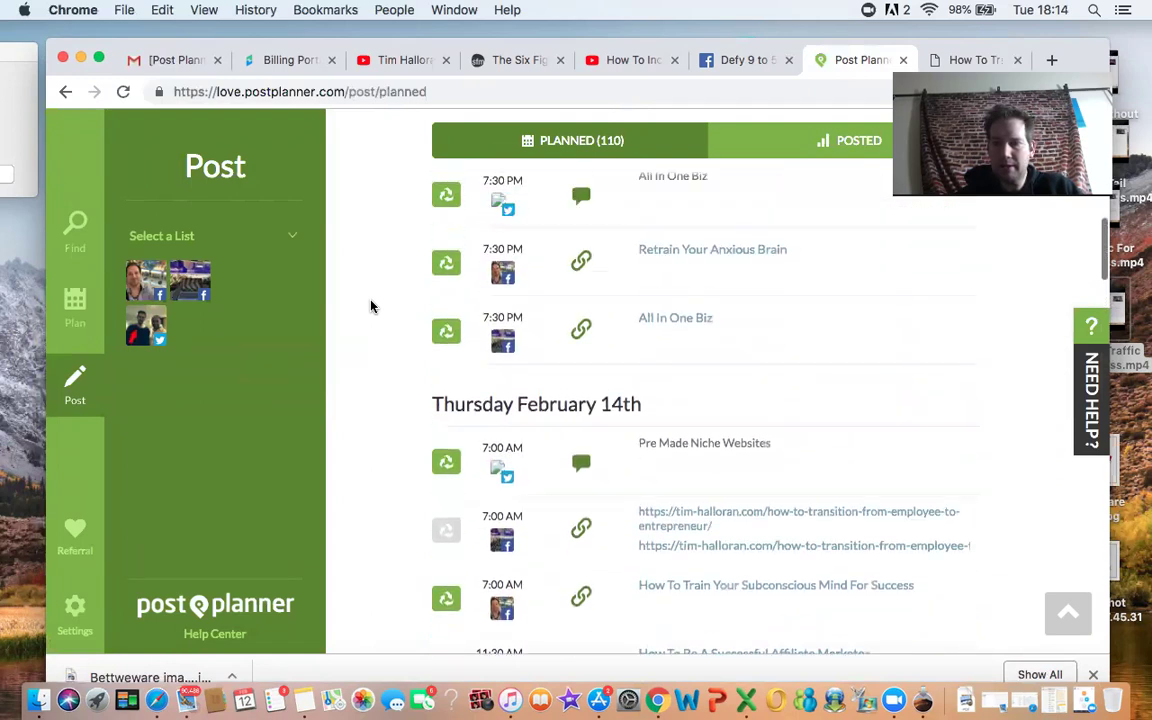
{"action": "scroll", "coordinate": [370, 306], "scroll_direction": "up", "scroll_amount": 5}
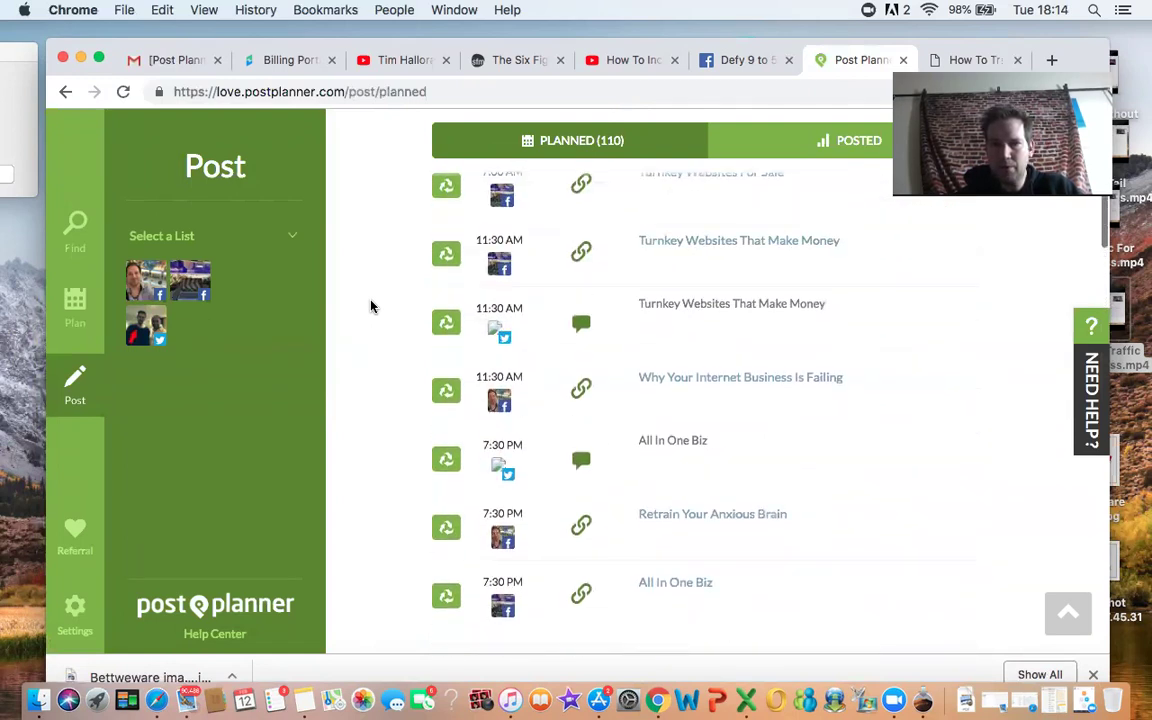
{"action": "scroll", "coordinate": [370, 306], "scroll_direction": "up", "scroll_amount": 5}
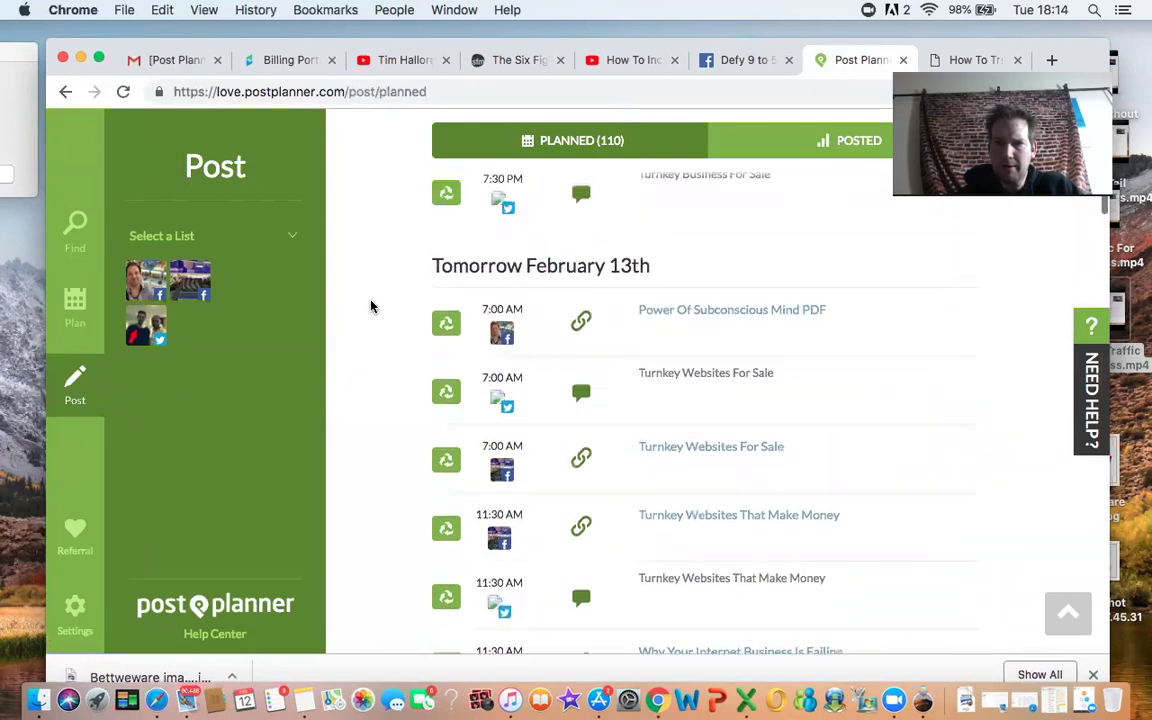
{"action": "scroll", "coordinate": [370, 306], "scroll_direction": "up", "scroll_amount": 5}
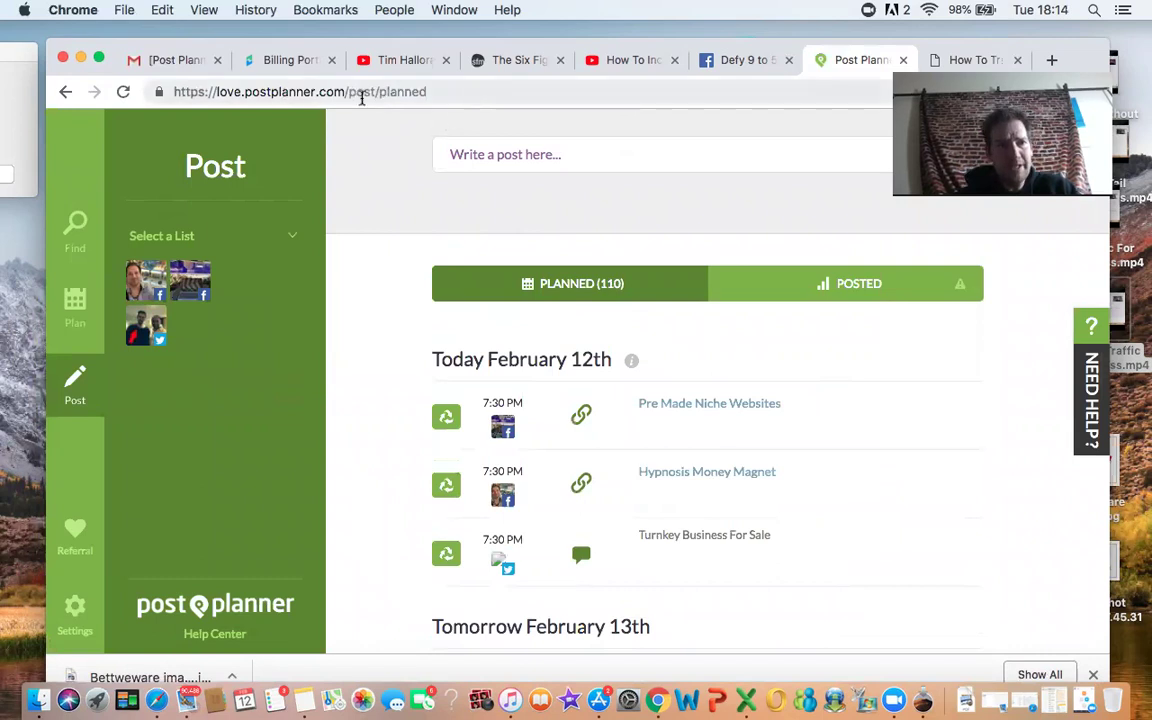
{"action": "left_click", "coordinate": [443, 92]}
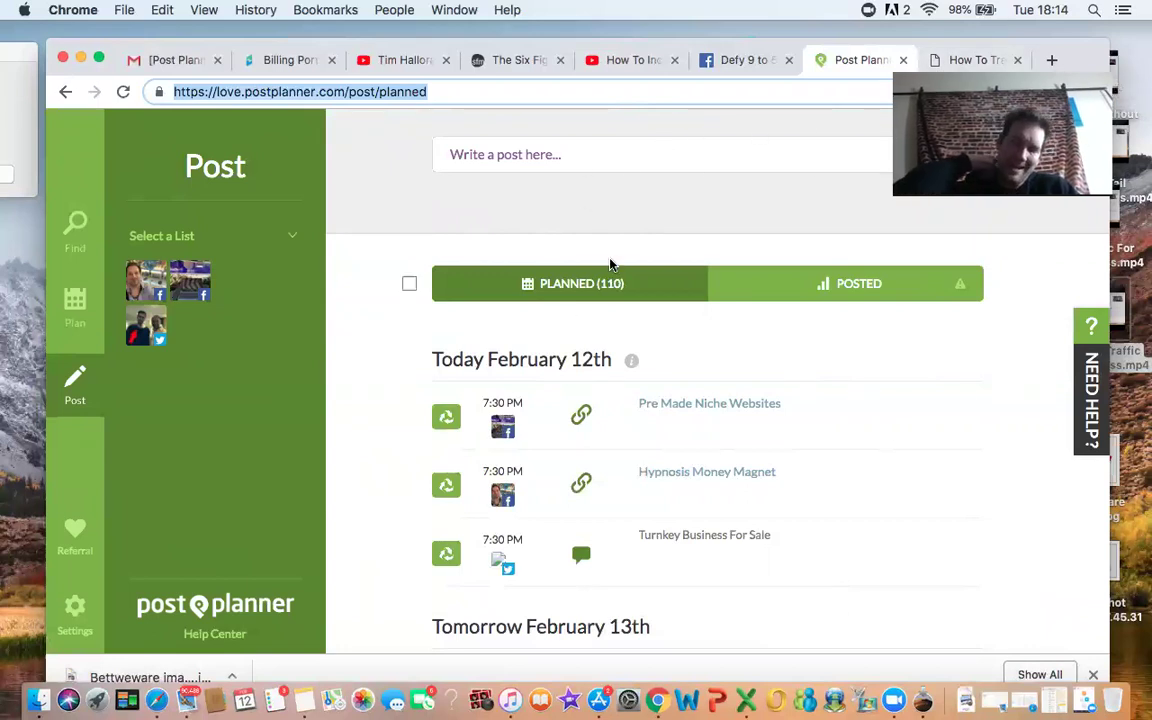
{"action": "mouse_move", "coordinate": [668, 427]}
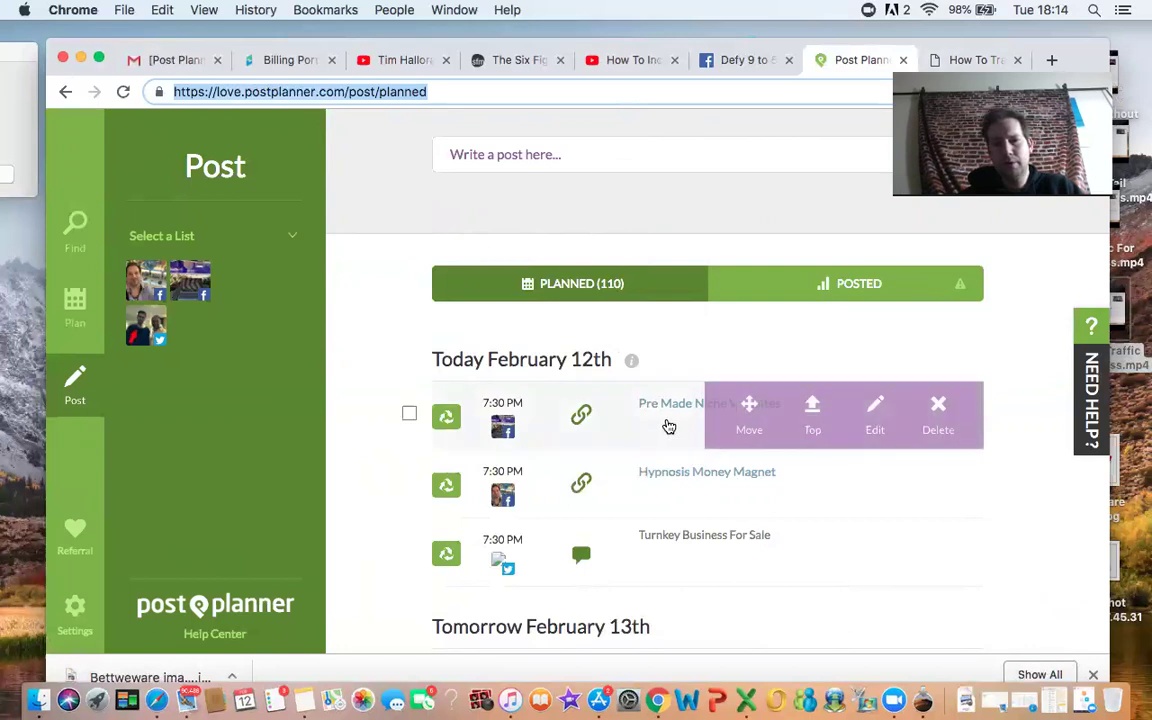